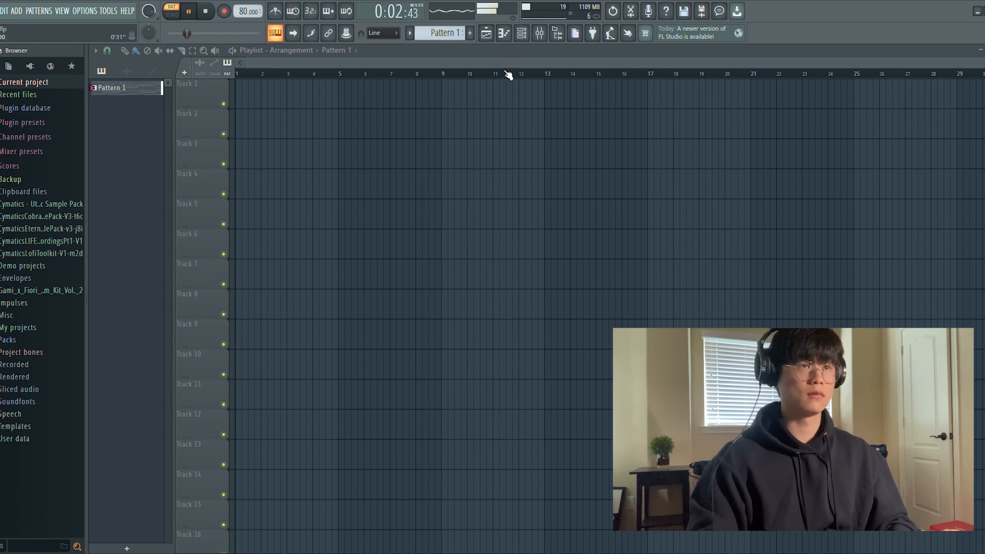
- Review the piano roll notes of Electric Piano, Music Box, Celeste and Classic 80 during playback, and stop playback
{"action": "left_click", "coordinate": [504, 33]}
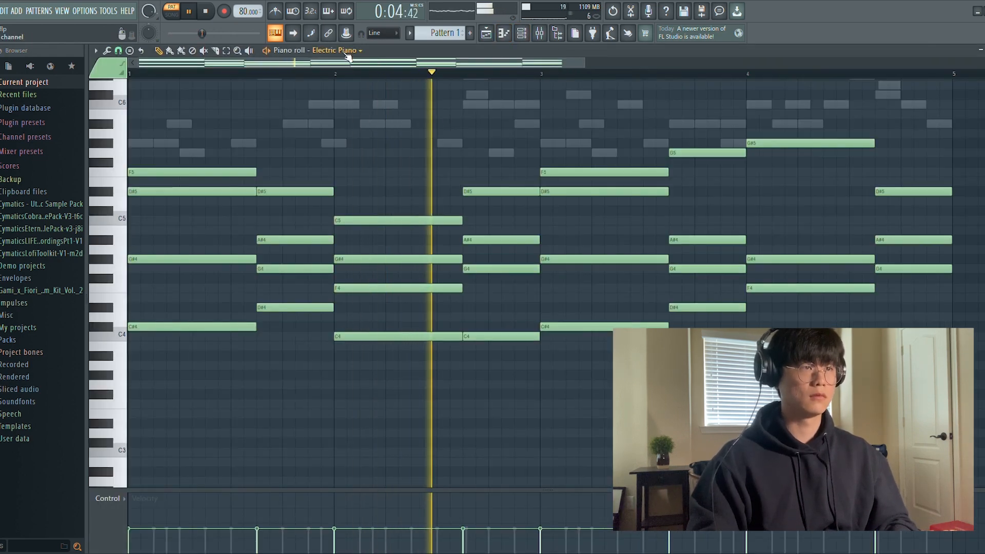
{"action": "scroll", "coordinate": [347, 54], "scroll_direction": "down", "scroll_amount": 1}
{"action": "scroll", "coordinate": [363, 114], "scroll_direction": "up", "scroll_amount": 2}
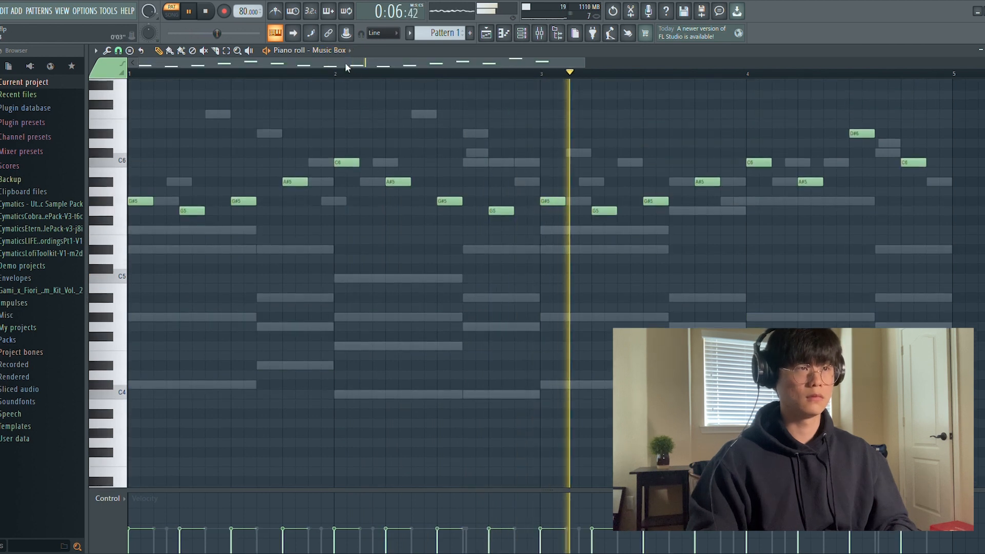
{"action": "scroll", "coordinate": [331, 56], "scroll_direction": "down", "scroll_amount": 1}
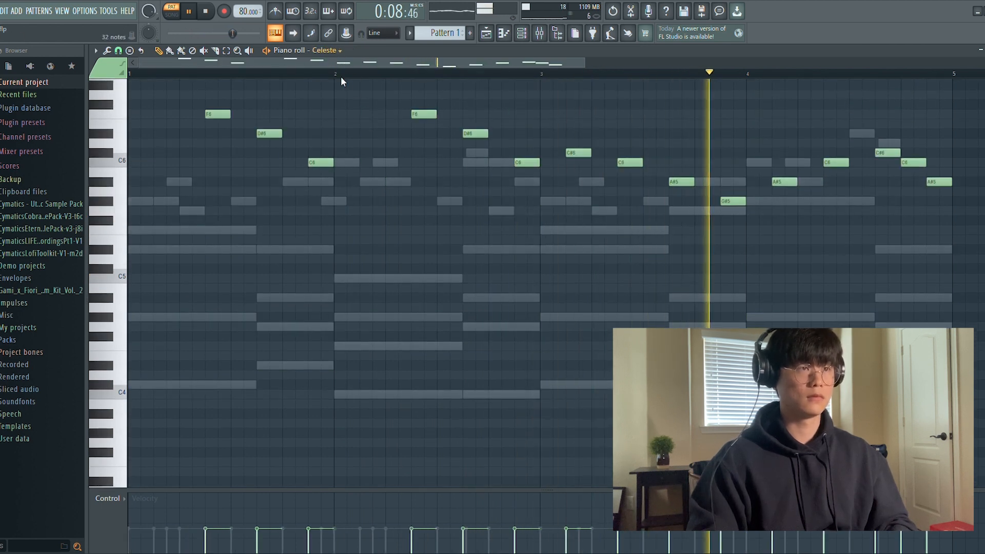
{"action": "left_click", "coordinate": [346, 101]}
{"action": "left_click", "coordinate": [331, 51]}
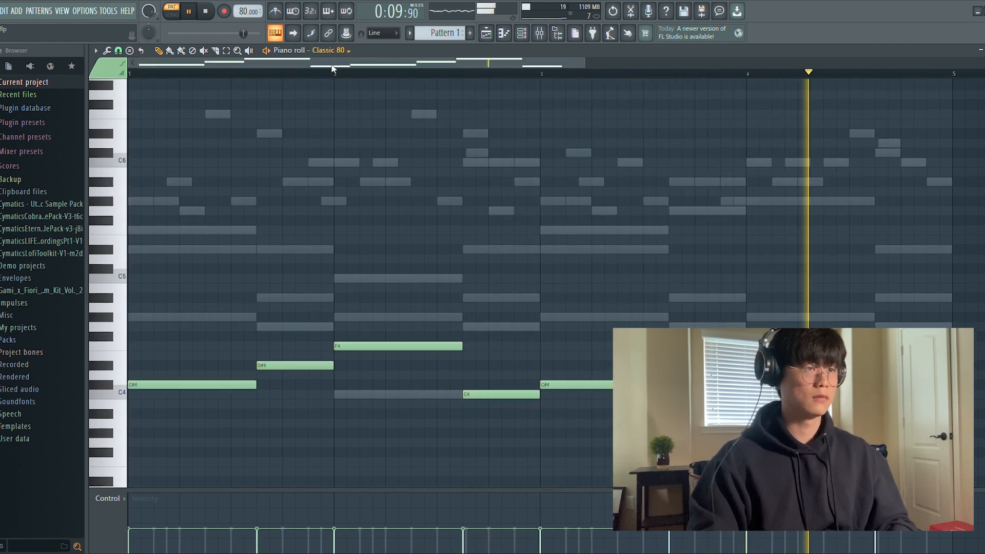
{"action": "left_click", "coordinate": [351, 110]}
{"action": "key", "text": "space"}
- Go through the piano roll notes from Electric Piano to Kontakt 7 with playback stopped, and return to the playlist
{"action": "left_click", "coordinate": [352, 81]}
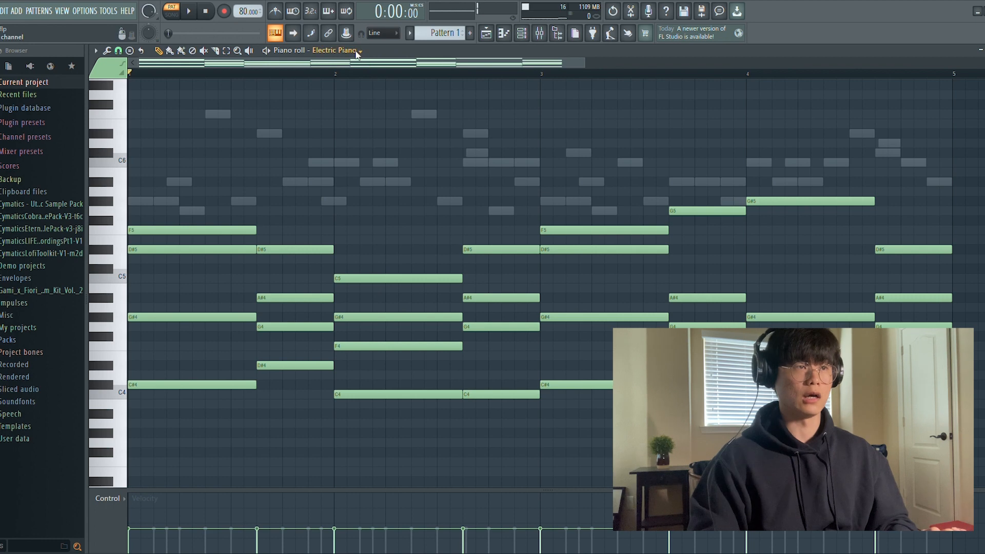
{"action": "left_click", "coordinate": [357, 84]}
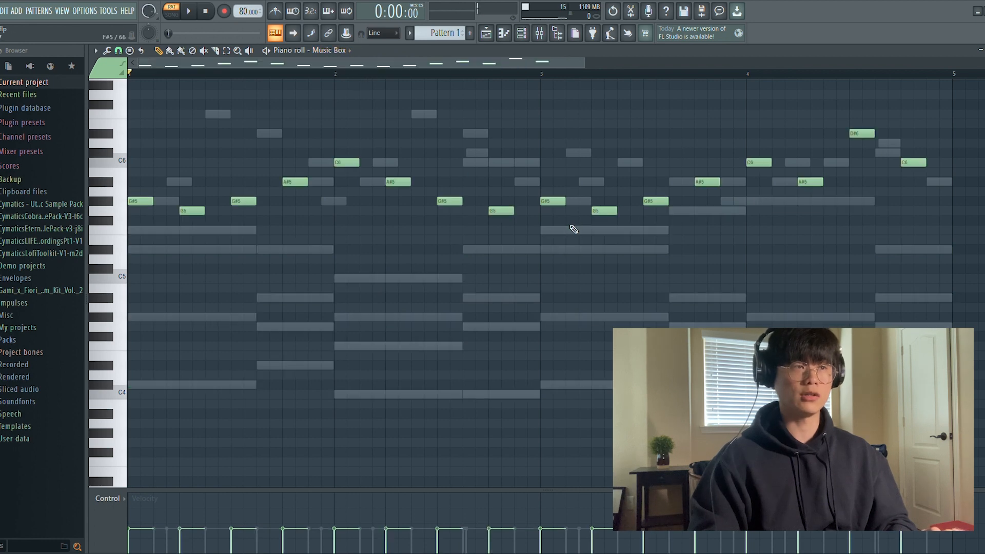
{"action": "left_click", "coordinate": [349, 93]}
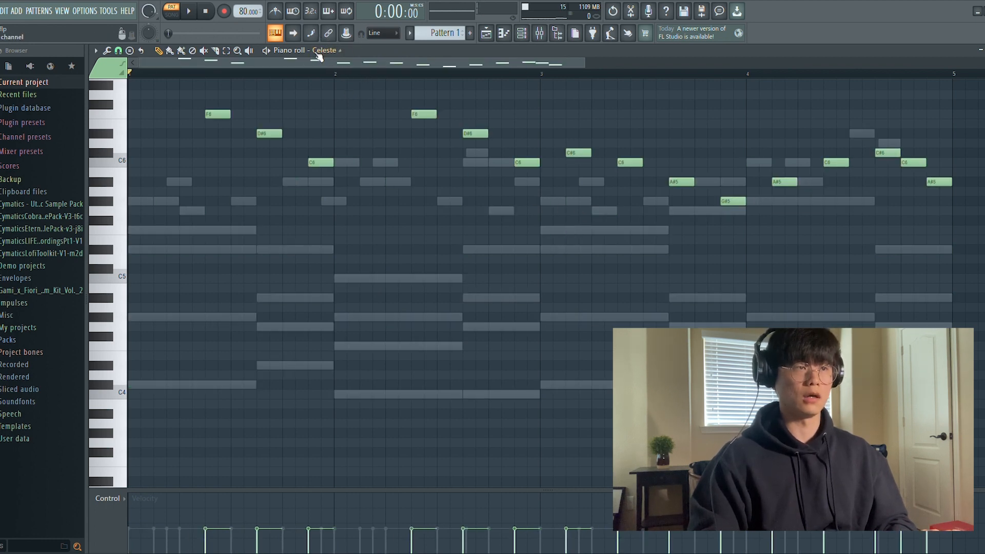
{"action": "left_click", "coordinate": [338, 104]}
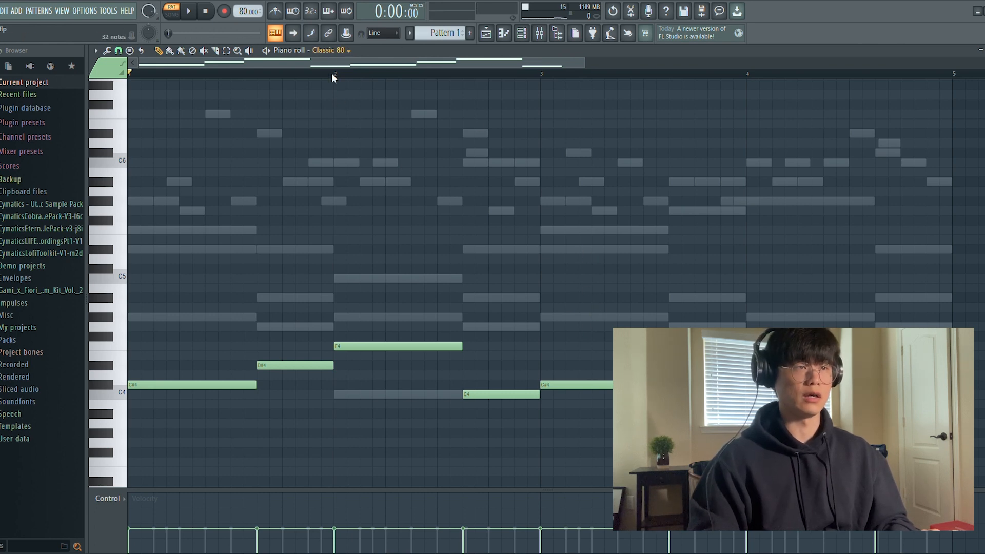
{"action": "left_click", "coordinate": [342, 110]}
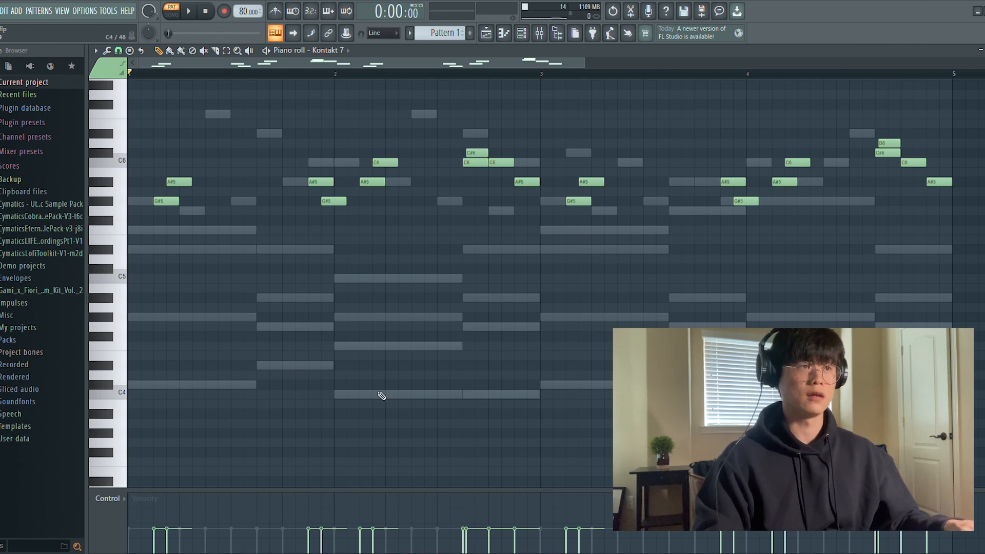
{"action": "key", "text": "F5"}
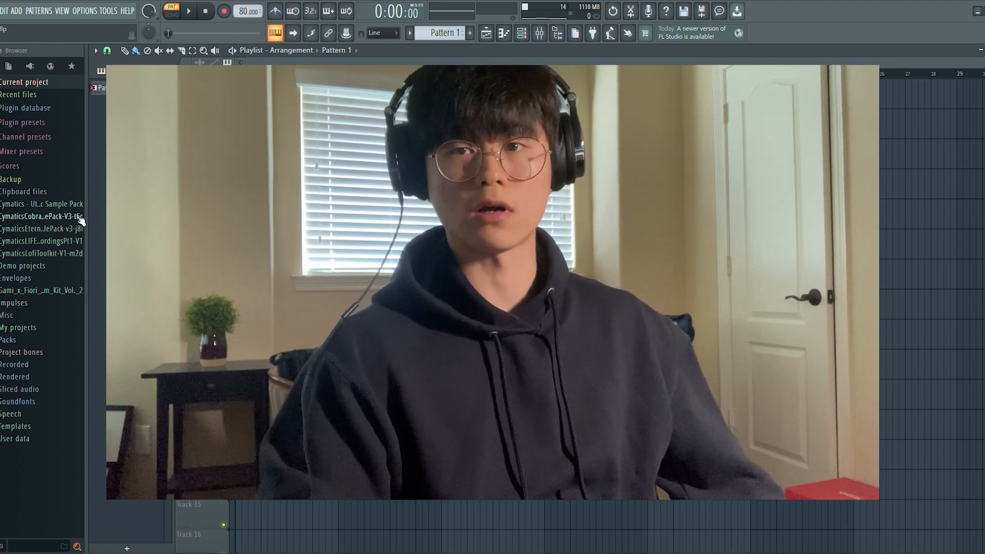
- Look into the Cymatics Cobra pack, and audition a clap from the Cymatics Eternity pack's Drum One Shots
{"action": "left_click", "coordinate": [53, 216]}
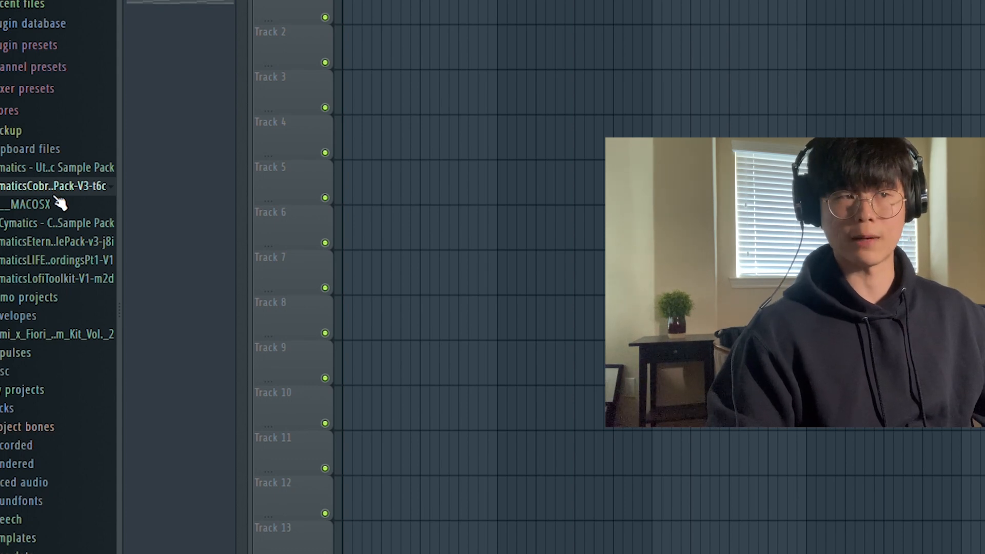
{"action": "left_click", "coordinate": [65, 189]}
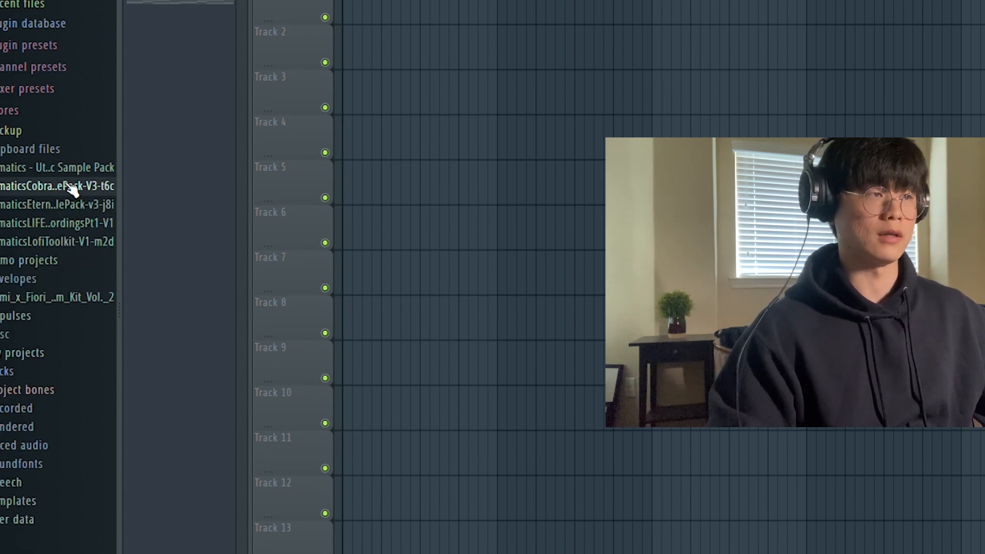
{"action": "left_click", "coordinate": [80, 206]}
{"action": "left_click", "coordinate": [84, 241]}
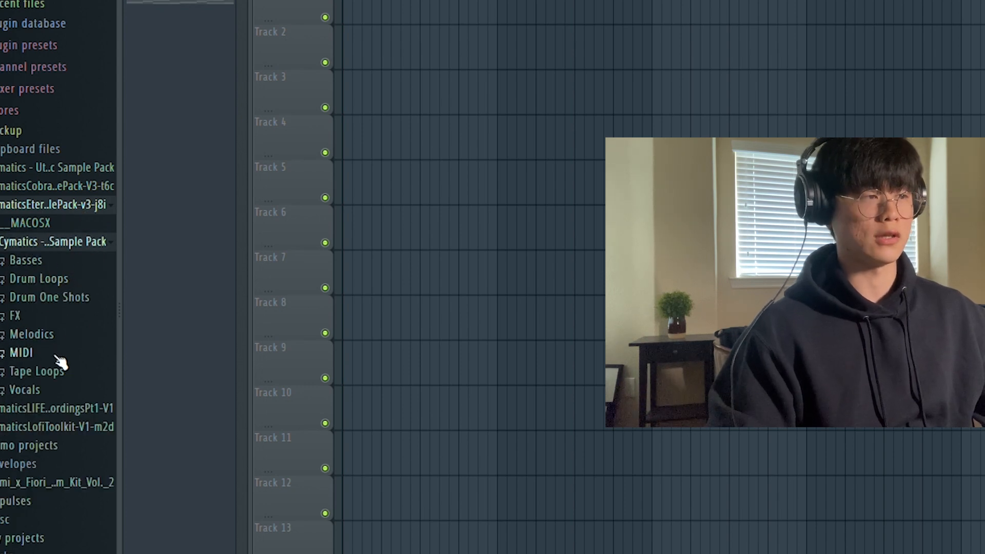
{"action": "left_click", "coordinate": [61, 303]}
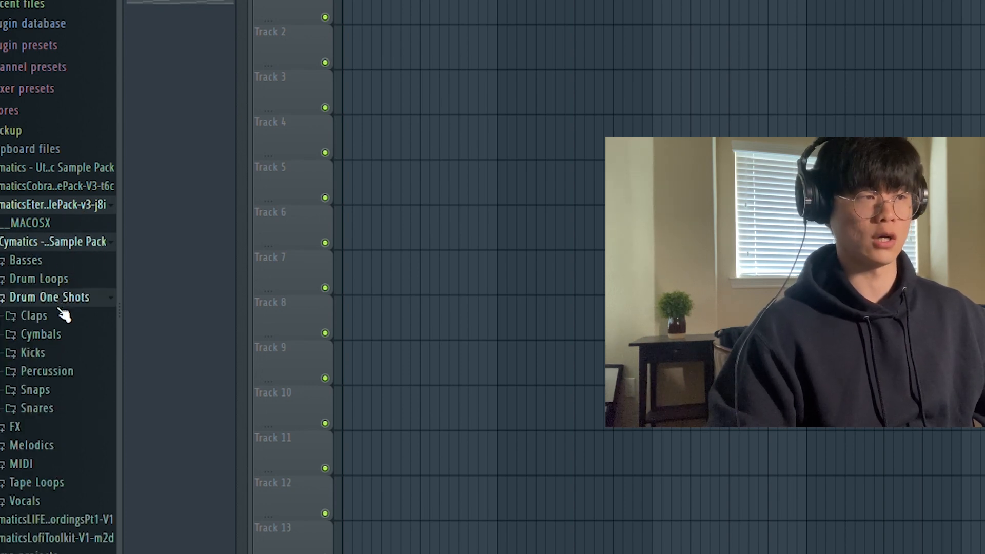
{"action": "left_click", "coordinate": [60, 321]}
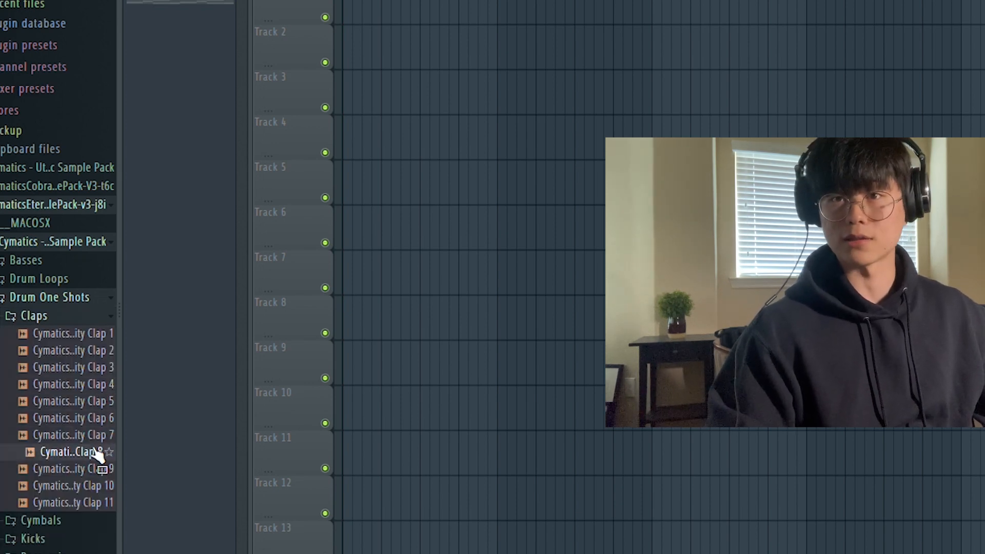
{"action": "left_click", "coordinate": [67, 320]}
- Audition closed hihats 7, 6 and 4 from the Eternity pack's Cymbals folder, and close that folder
{"action": "left_click", "coordinate": [66, 334]}
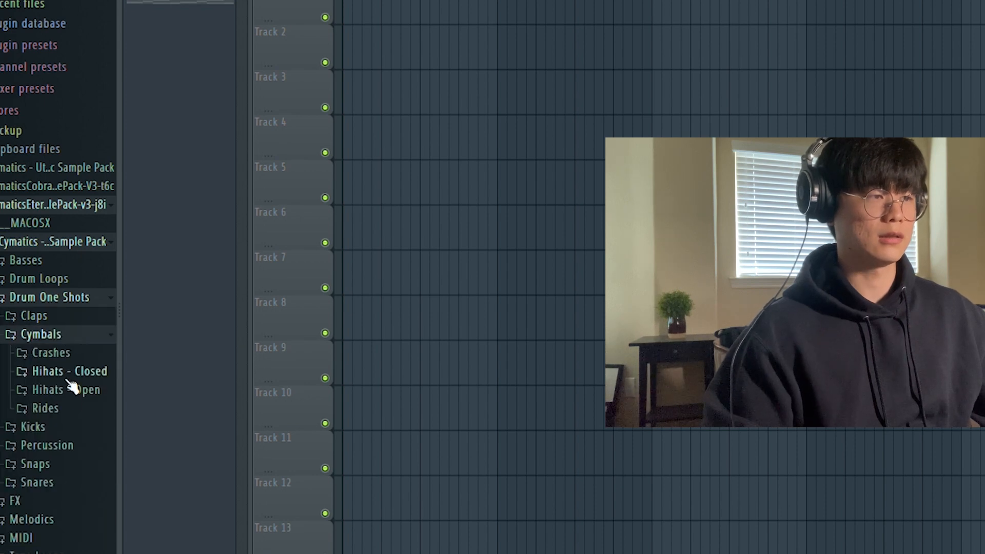
{"action": "left_click", "coordinate": [74, 374]}
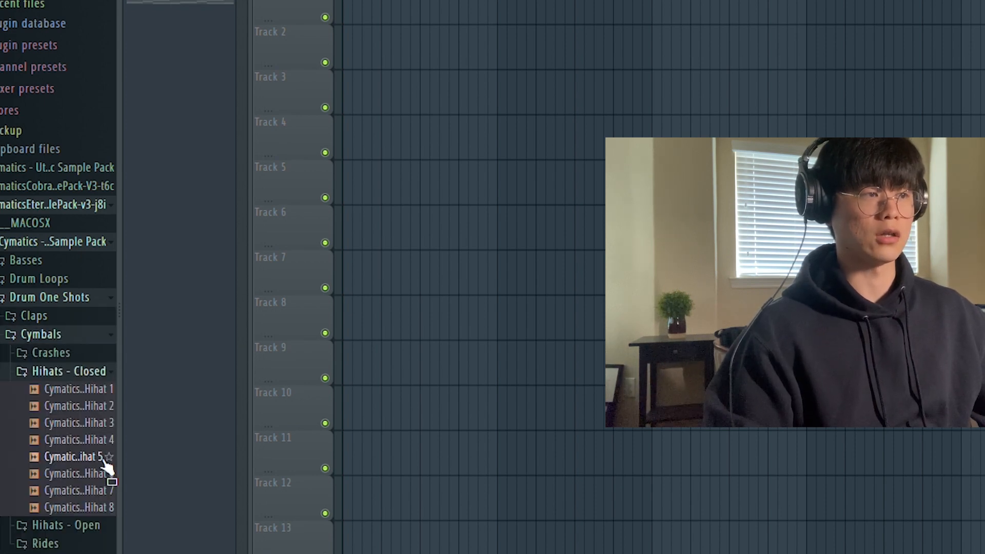
{"action": "left_click", "coordinate": [84, 490]}
{"action": "left_click", "coordinate": [83, 472]}
{"action": "left_click", "coordinate": [82, 440]}
{"action": "left_click", "coordinate": [69, 336]}
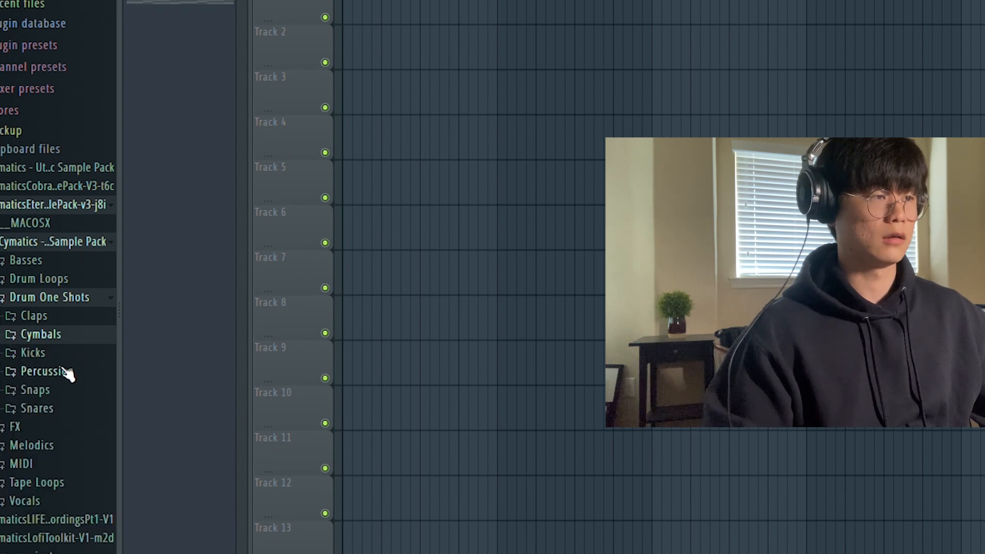
- Audition several samples in the Eternity pack's Kicks folder, and close that folder
{"action": "left_click", "coordinate": [65, 354]}
{"action": "left_click", "coordinate": [77, 551]}
{"action": "left_click", "coordinate": [96, 522]}
{"action": "left_click", "coordinate": [100, 473]}
{"action": "left_click", "coordinate": [102, 438]}
{"action": "left_click", "coordinate": [82, 352]}
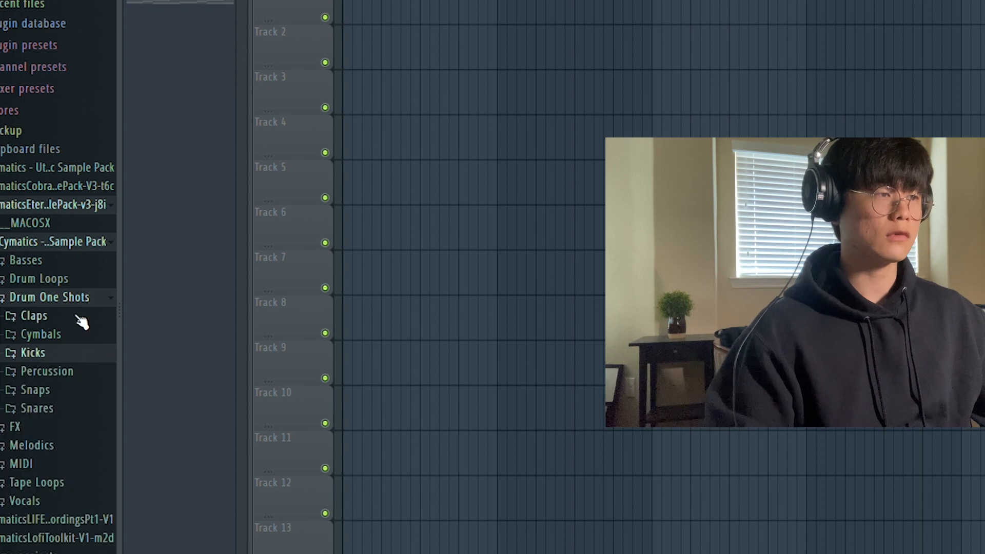
{"action": "left_click", "coordinate": [81, 302]}
{"action": "left_click", "coordinate": [51, 302]}
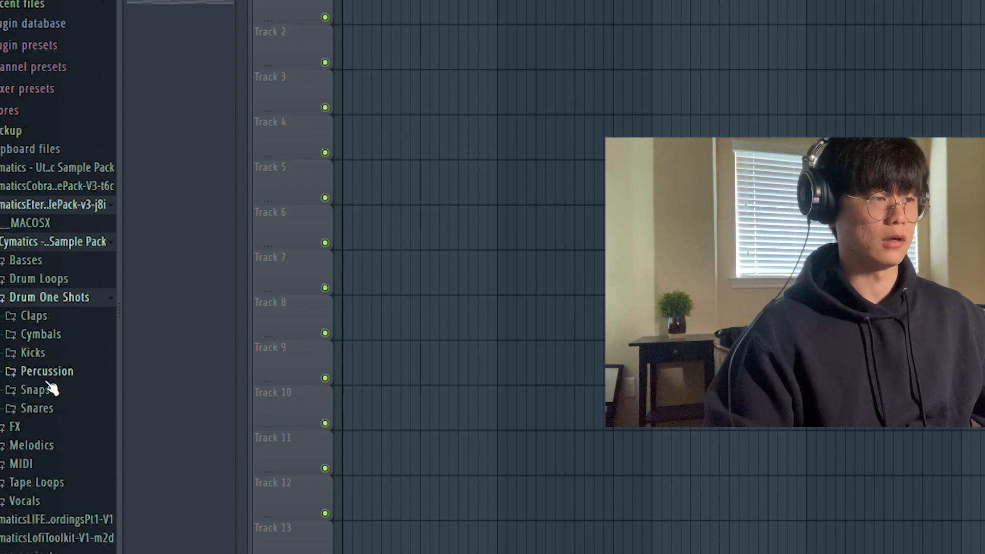
- Audition Snap 4 and Snap 3 in the Eternity pack's Snaps folder, and close that folder
{"action": "left_click", "coordinate": [47, 391]}
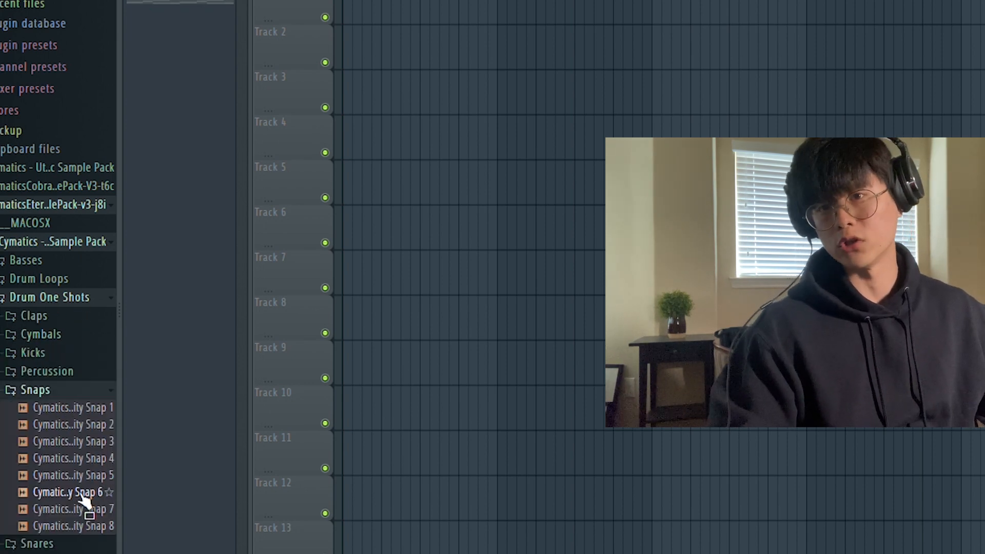
{"action": "left_click", "coordinate": [91, 460]}
{"action": "left_click", "coordinate": [93, 444]}
{"action": "left_click", "coordinate": [81, 390]}
- Audition Snare 7 and Rimshots 5, 6 and 4 in the Eternity pack's Snares folder, and collapse the pack
{"action": "left_click", "coordinate": [81, 409]}
{"action": "left_click", "coordinate": [78, 473]}
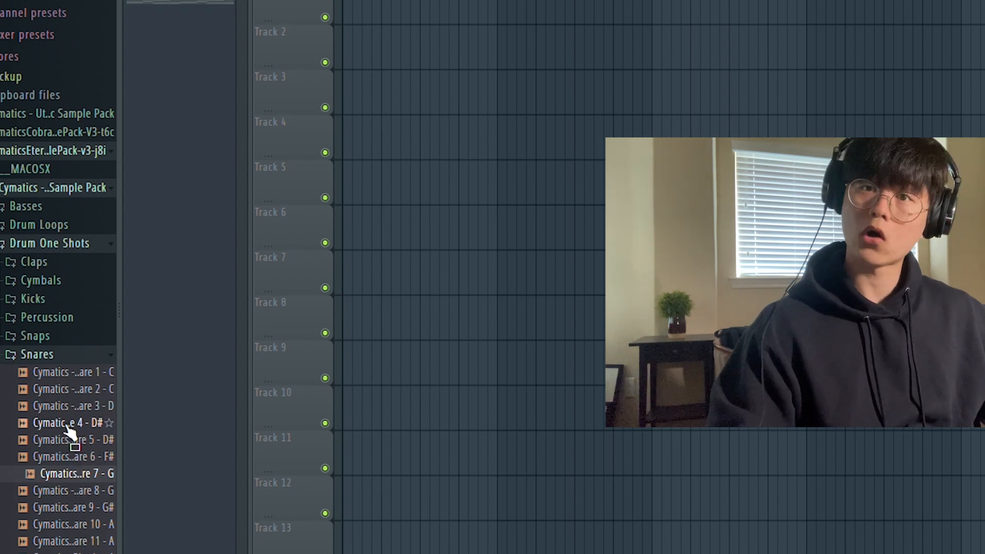
{"action": "scroll", "coordinate": [72, 439], "scroll_direction": "down", "scroll_amount": 5}
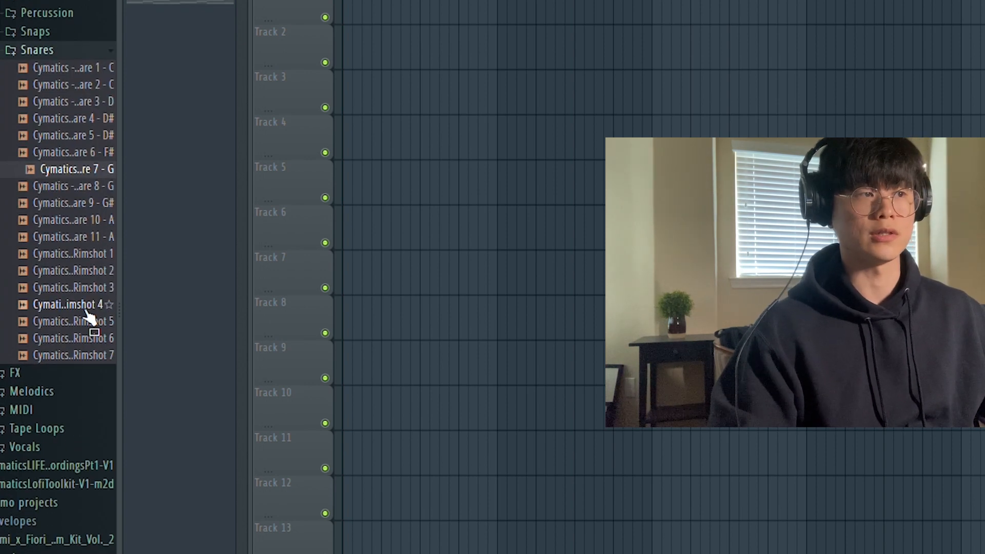
{"action": "left_click", "coordinate": [88, 320]}
{"action": "left_click", "coordinate": [35, 338]}
{"action": "left_click", "coordinate": [95, 306]}
{"action": "scroll", "coordinate": [93, 148], "scroll_direction": "up", "scroll_amount": 3}
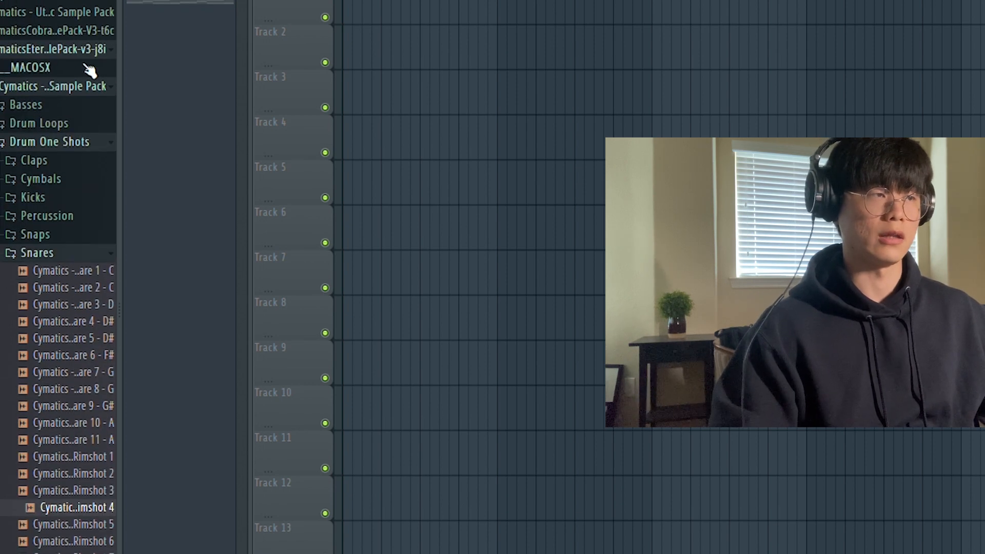
{"action": "scroll", "coordinate": [90, 69], "scroll_direction": "up", "scroll_amount": 3}
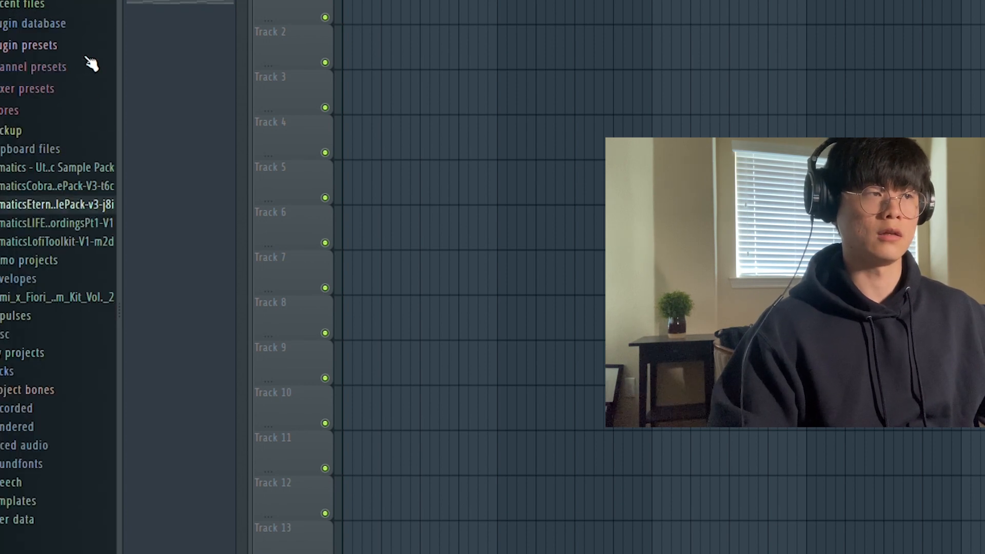
- Look through the Drums - One Shots categories of the Cymatics Lofi Toolkit, and collapse the kit
{"action": "left_click", "coordinate": [82, 241]}
{"action": "left_click", "coordinate": [80, 260]}
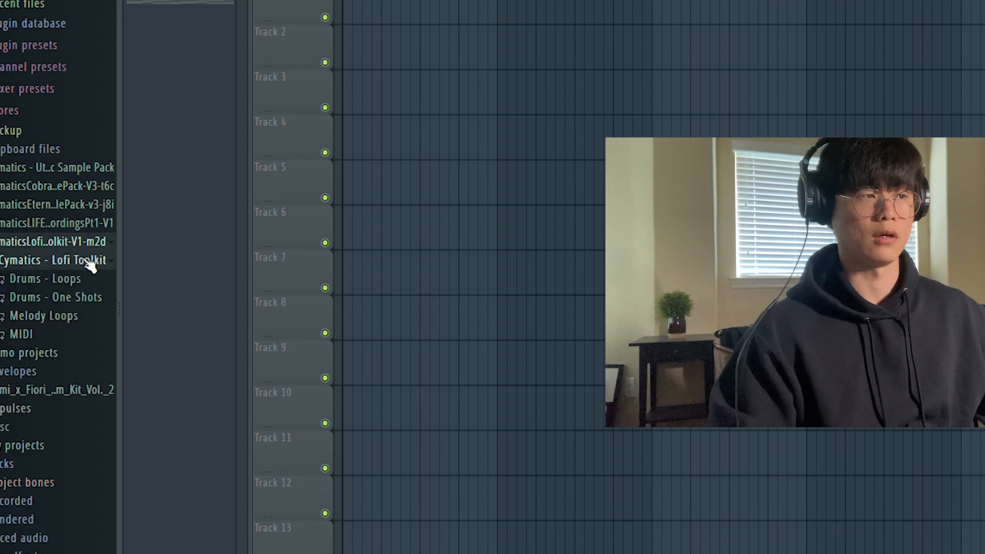
{"action": "left_click", "coordinate": [77, 297]}
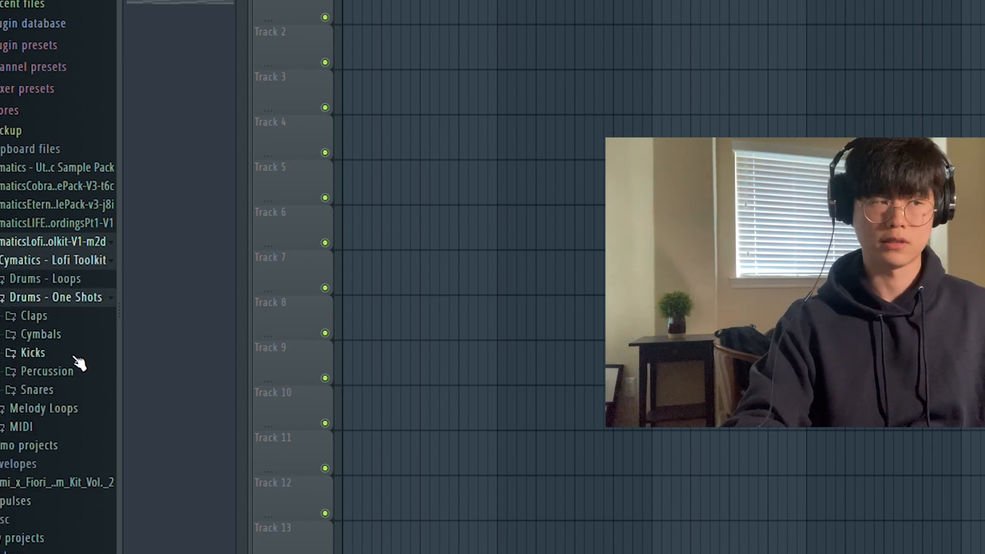
{"action": "left_click", "coordinate": [68, 243]}
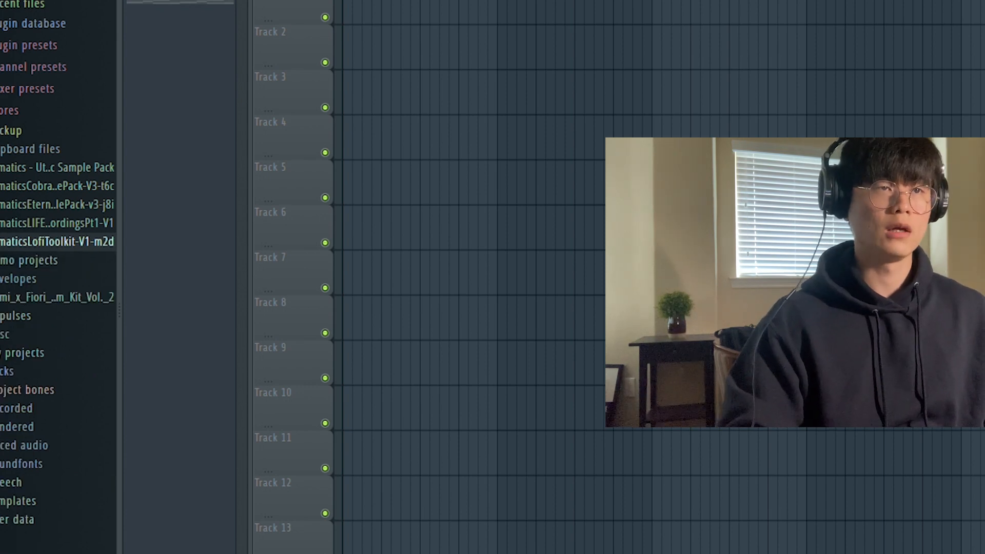
{"action": "key", "text": "F6"}
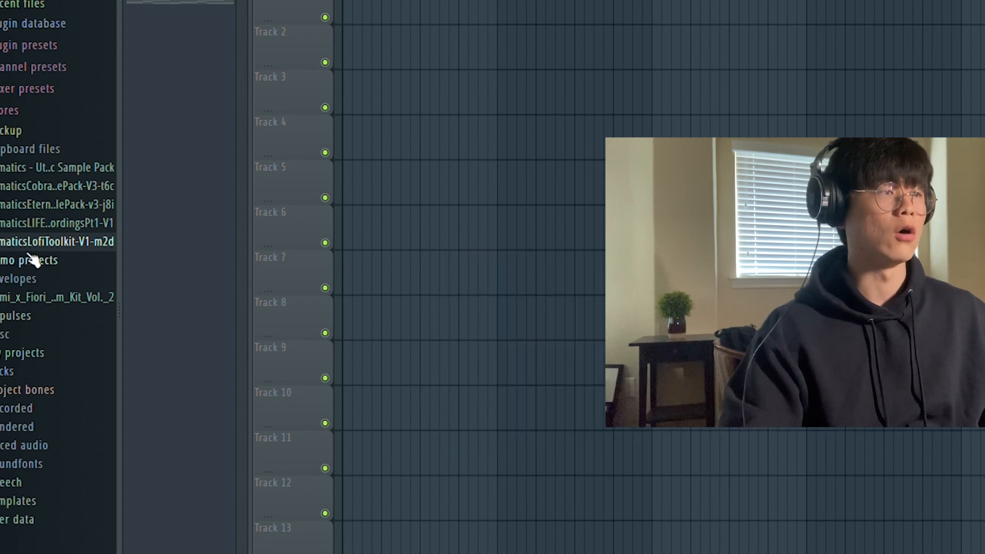
- Open the Trap Kicks folder within the Kicks of the Gami x Fiori Kit Vol. 2
{"action": "left_click", "coordinate": [88, 298]}
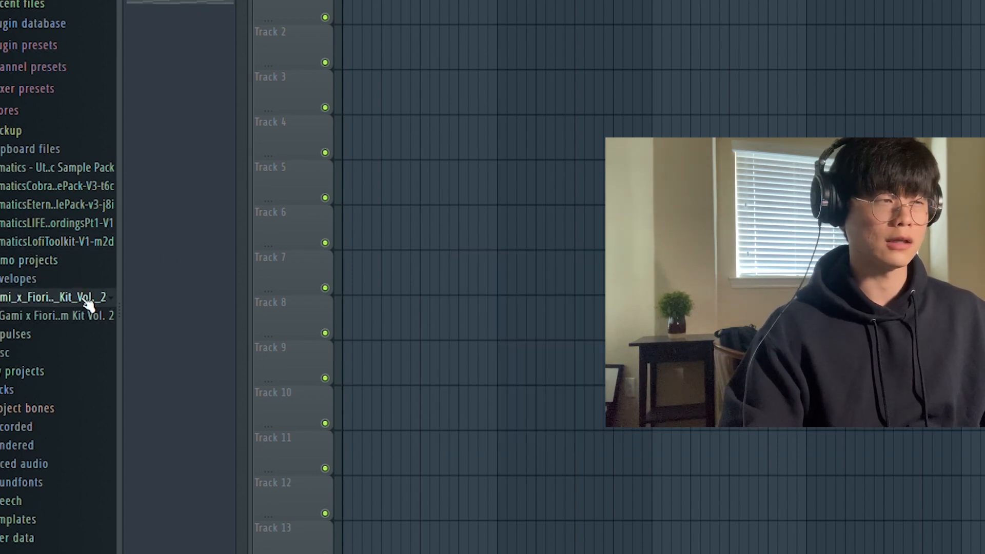
{"action": "left_click", "coordinate": [67, 319]}
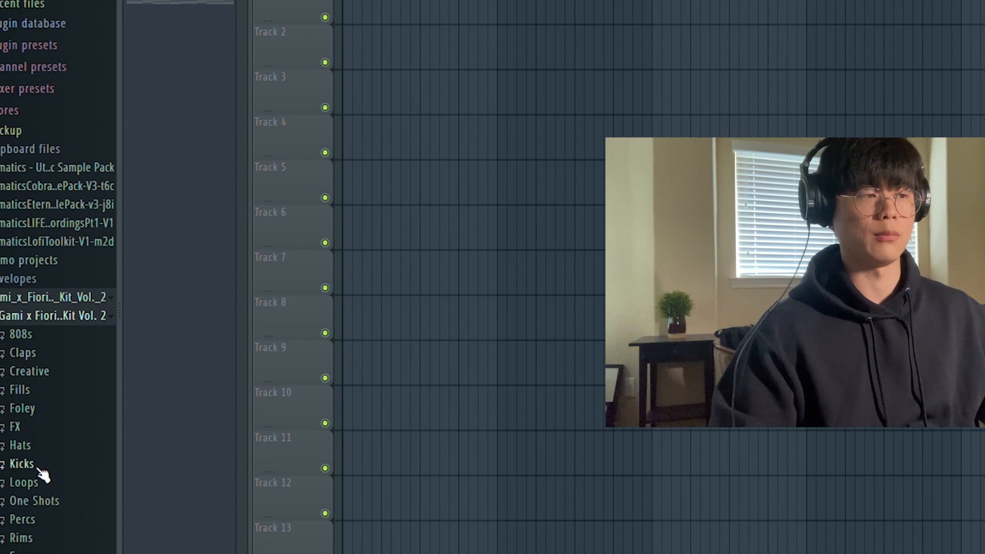
{"action": "left_click", "coordinate": [23, 463]}
{"action": "scroll", "coordinate": [47, 446], "scroll_direction": "down", "scroll_amount": 4}
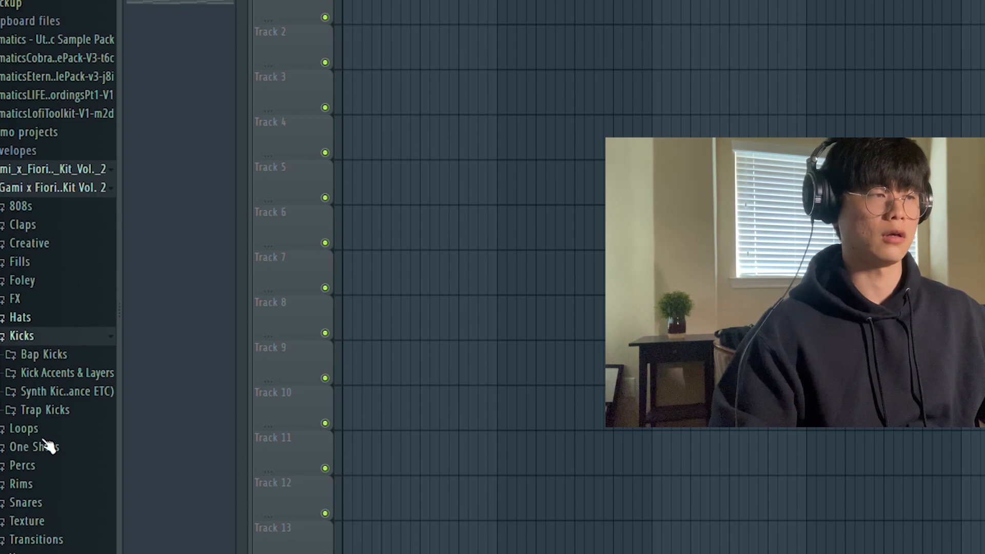
{"action": "left_click", "coordinate": [49, 336]}
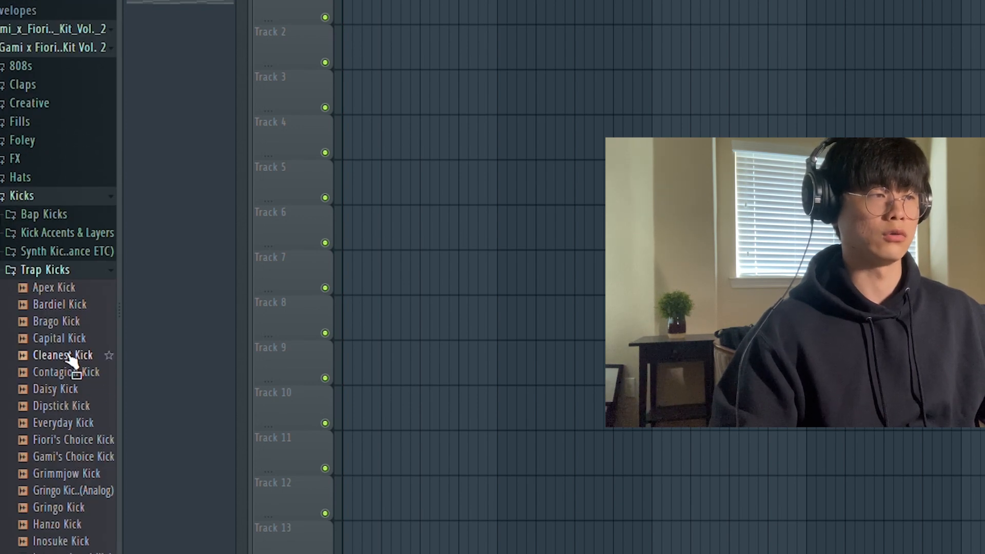
- Audition the Capital, Brago, Bardiel, Contagion, Cleanest and Gringo (Analog) trap kicks, and collapse the Gami x Fiori kit
{"action": "left_click", "coordinate": [67, 338]}
{"action": "left_click", "coordinate": [69, 321]}
{"action": "left_click", "coordinate": [70, 306]}
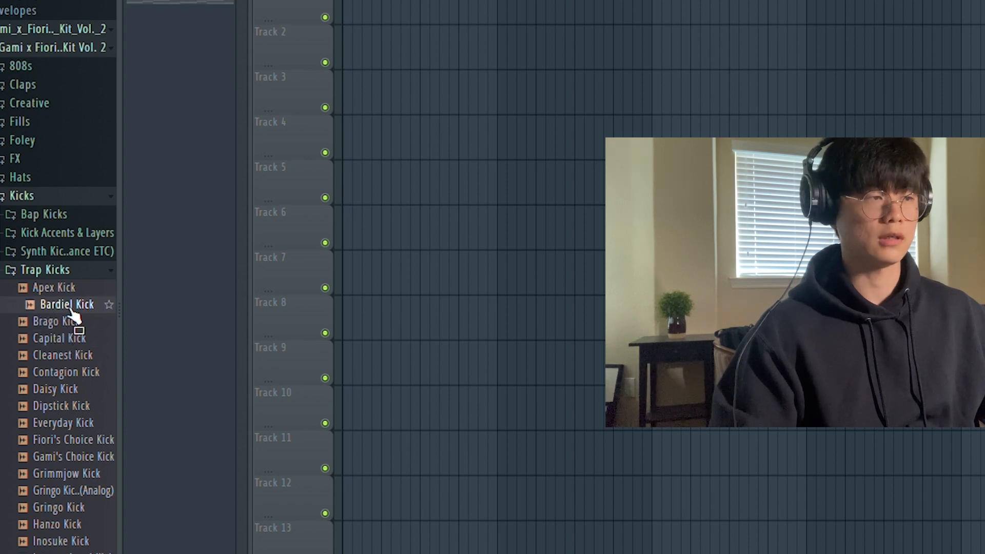
{"action": "left_click", "coordinate": [73, 372]}
{"action": "left_click", "coordinate": [73, 356]}
{"action": "scroll", "coordinate": [75, 400], "scroll_direction": "down", "scroll_amount": 6}
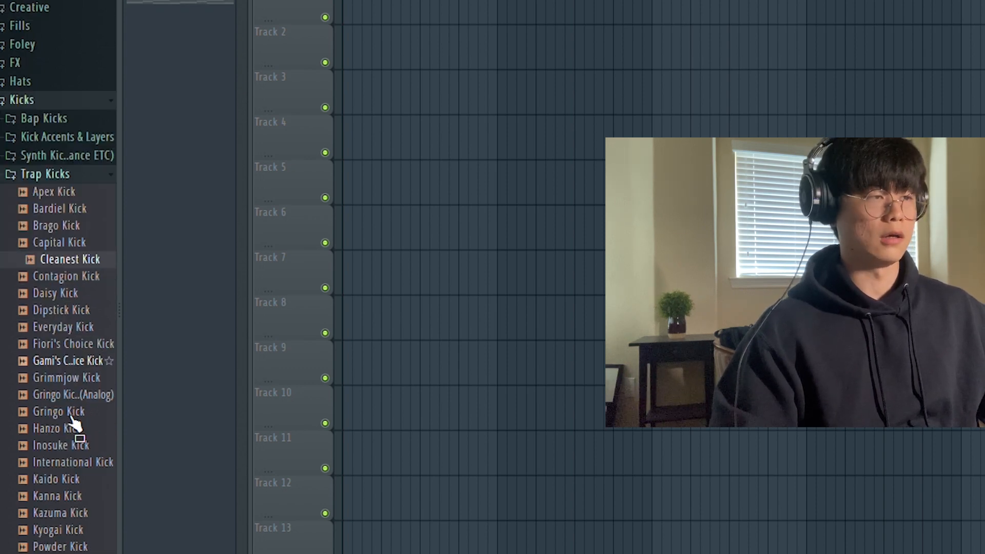
{"action": "scroll", "coordinate": [72, 371], "scroll_direction": "up", "scroll_amount": 1}
{"action": "left_click", "coordinate": [77, 389]}
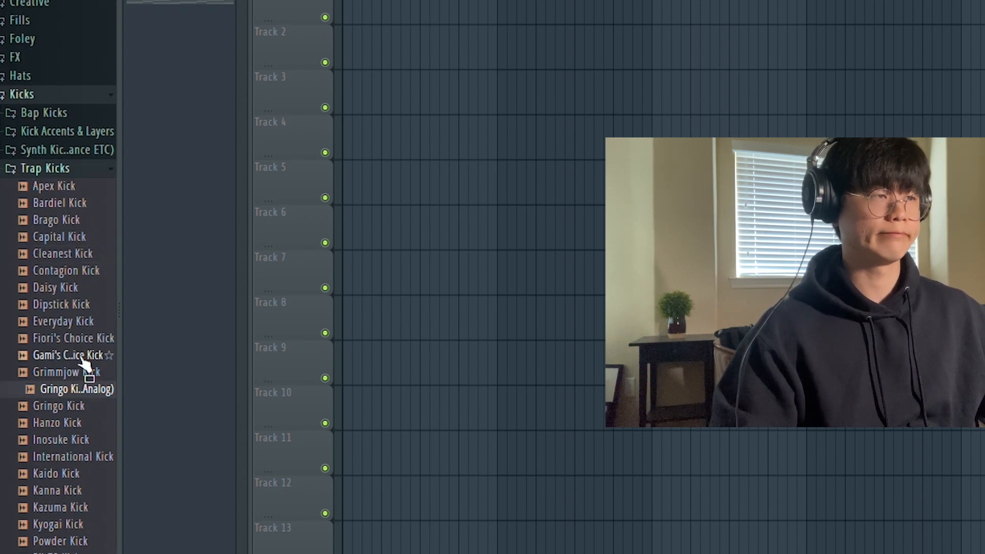
{"action": "left_click", "coordinate": [95, 100]}
{"action": "left_click", "coordinate": [93, 106]}
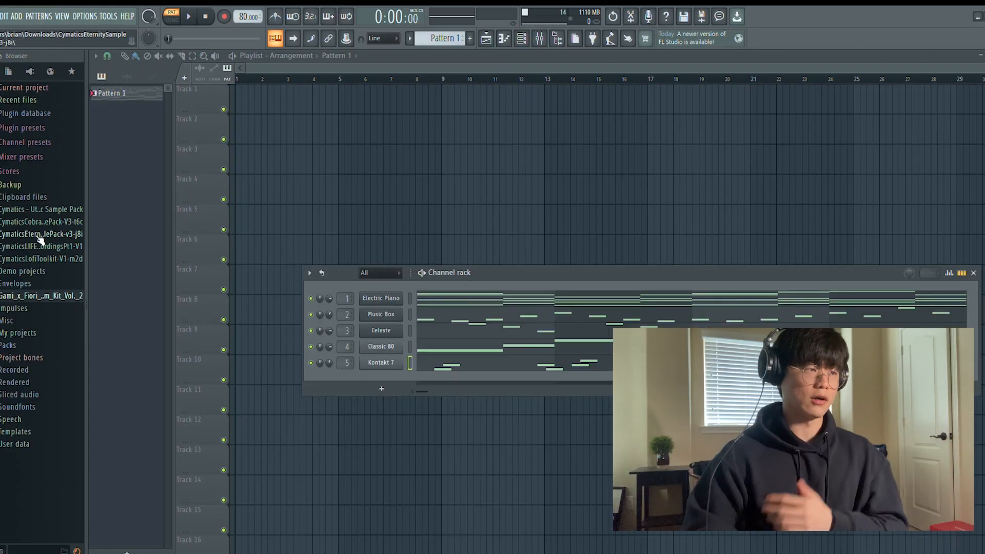
- Create a new pattern and load Eternity Kick 5 - D from the Eternity pack's Kicks folder as a new channel
{"action": "left_click", "coordinate": [48, 370]}
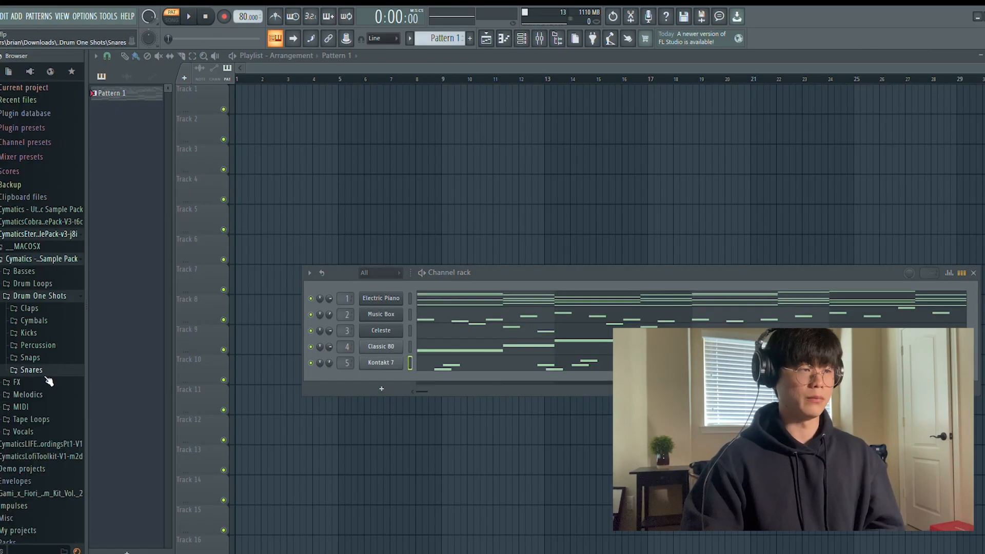
{"action": "left_click", "coordinate": [469, 38]}
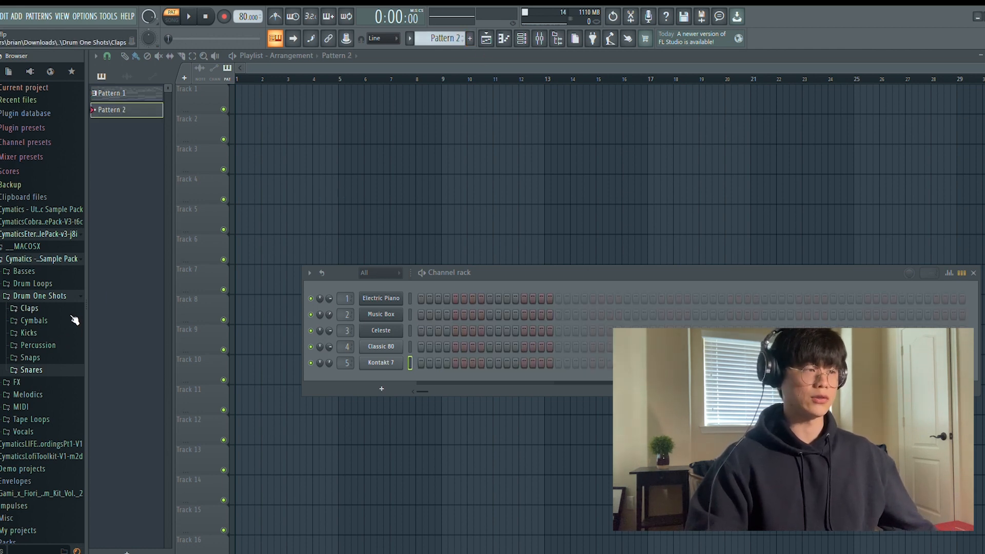
{"action": "left_click", "coordinate": [45, 334]}
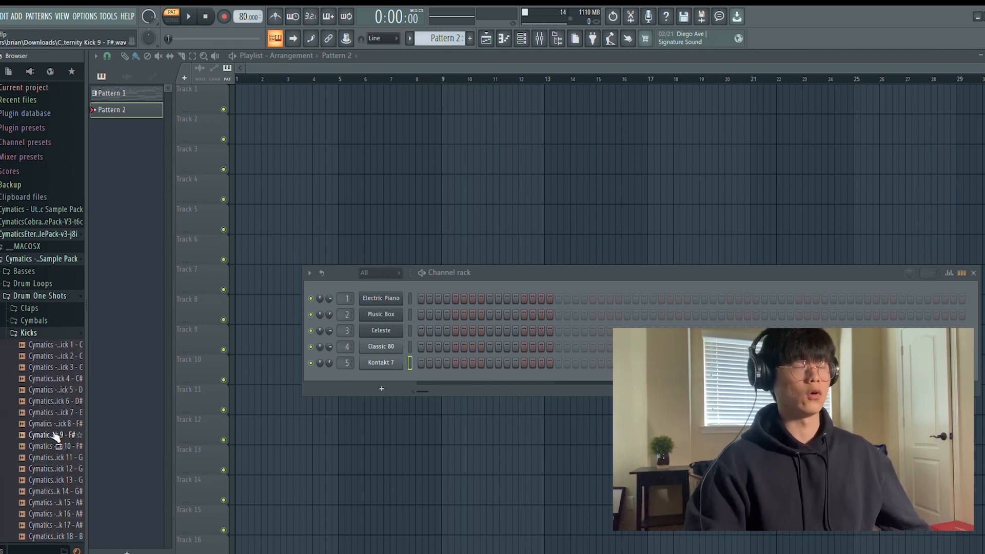
{"action": "left_click_drag", "start_coordinate": [59, 390], "coordinate": [387, 376]}
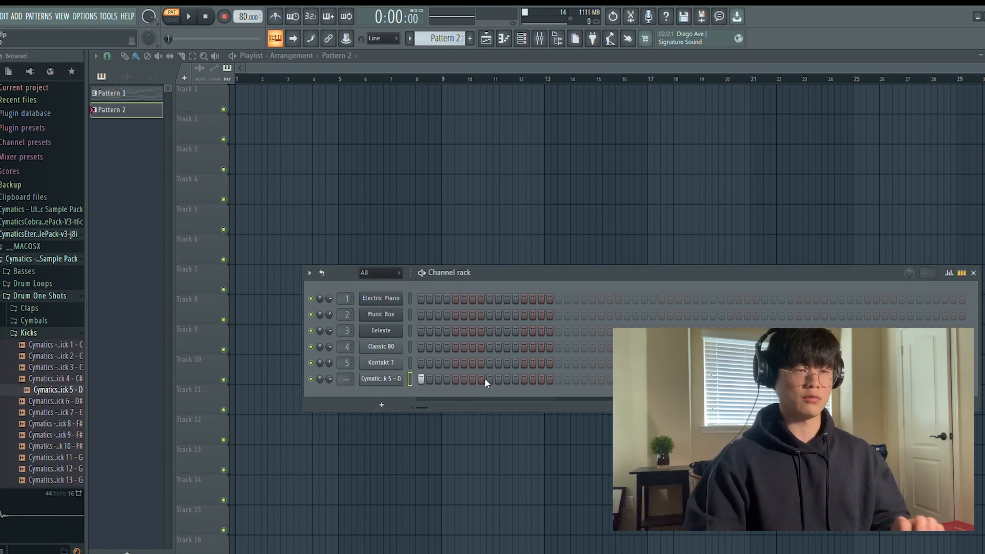
- Program the kick with hits on steps 1, 11, 17 and 27 during playback, and close the Kicks folder
{"action": "key", "text": "space"}
{"action": "left_click", "coordinate": [506, 380]}
{"action": "left_click", "coordinate": [558, 379]}
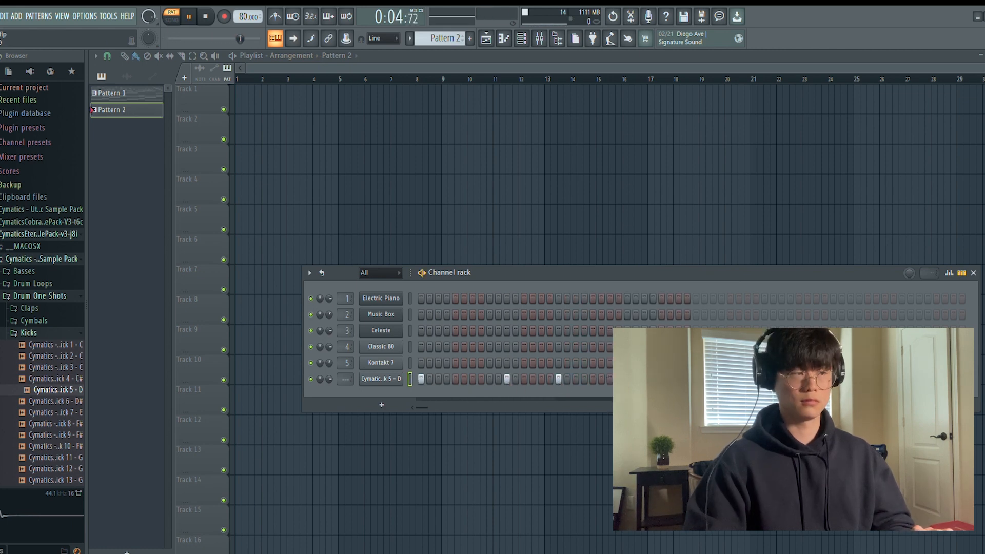
{"action": "key", "text": "space"}
{"action": "left_click", "coordinate": [46, 332]}
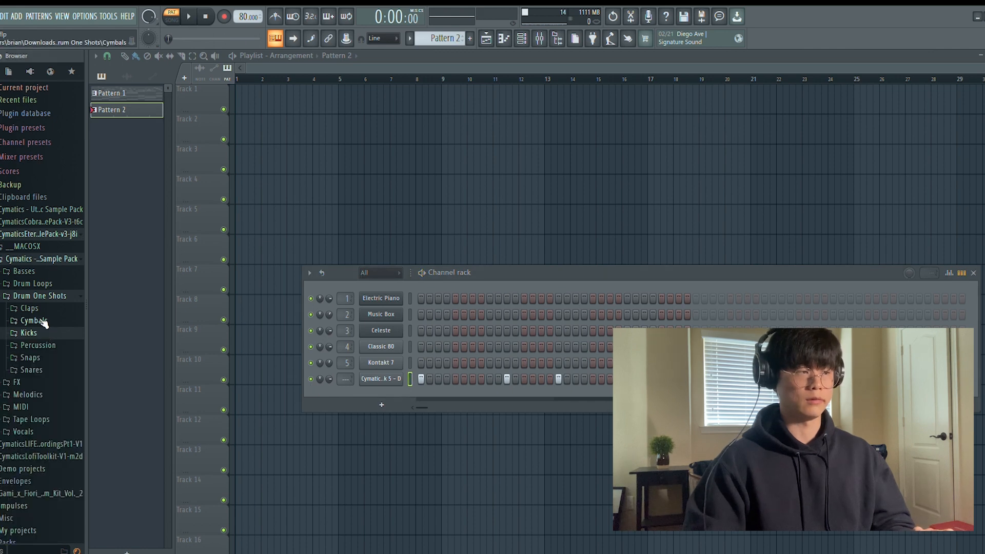
- Load Rimshot 6 from the Snares folder as a channel and program it on steps 5, 13, 21 and 29
{"action": "left_click", "coordinate": [43, 370]}
{"action": "left_click_drag", "start_coordinate": [60, 527], "coordinate": [387, 392]}
{"action": "key", "text": "space"}
{"action": "left_click", "coordinate": [455, 395]}
{"action": "left_click", "coordinate": [523, 396]}
{"action": "left_click", "coordinate": [593, 396]}
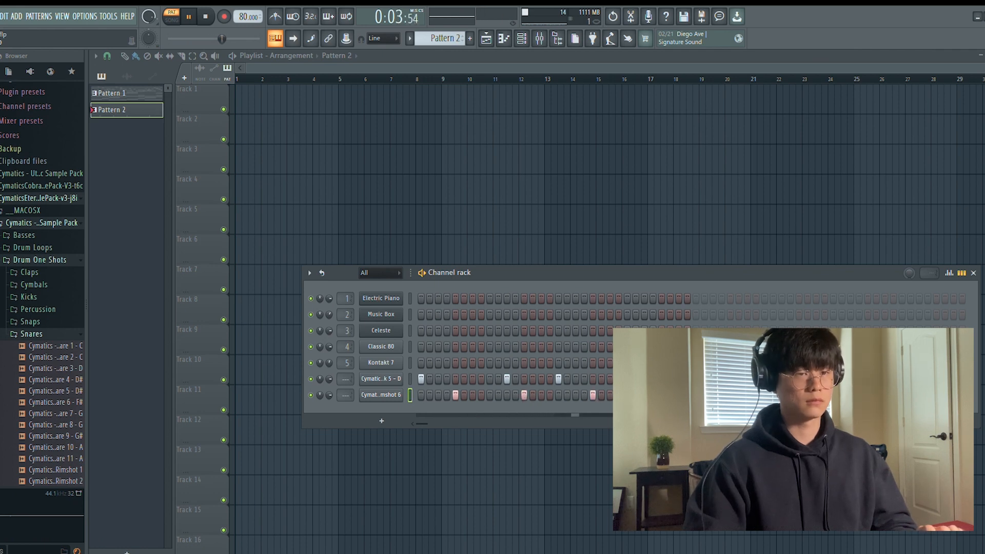
{"action": "key", "text": "space"}
{"action": "left_click", "coordinate": [32, 333]}
- Load Closed Hihat 7 as a channel, fill every second step, lower its volume to 53%, and collapse the Eternity pack
{"action": "left_click", "coordinate": [33, 284]}
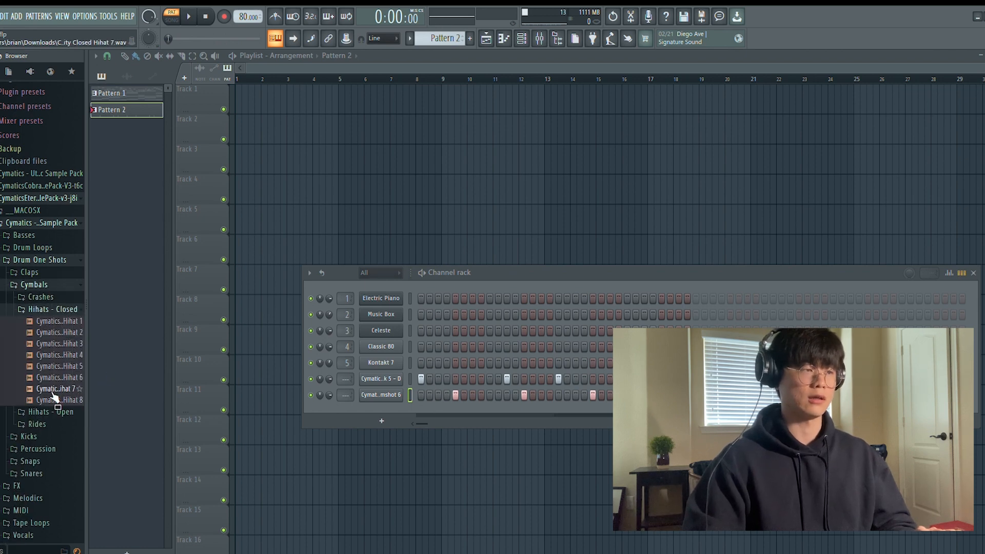
{"action": "left_click_drag", "start_coordinate": [57, 344], "coordinate": [367, 417]}
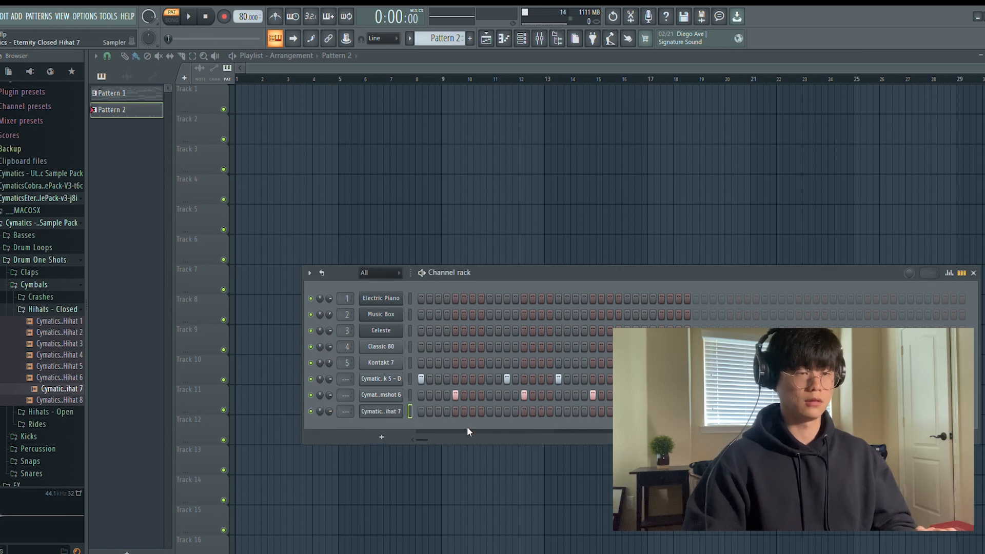
{"action": "left_click", "coordinate": [560, 450]}
{"action": "key", "text": "space"}
{"action": "left_click_drag", "start_coordinate": [329, 413], "coordinate": [330, 428]}
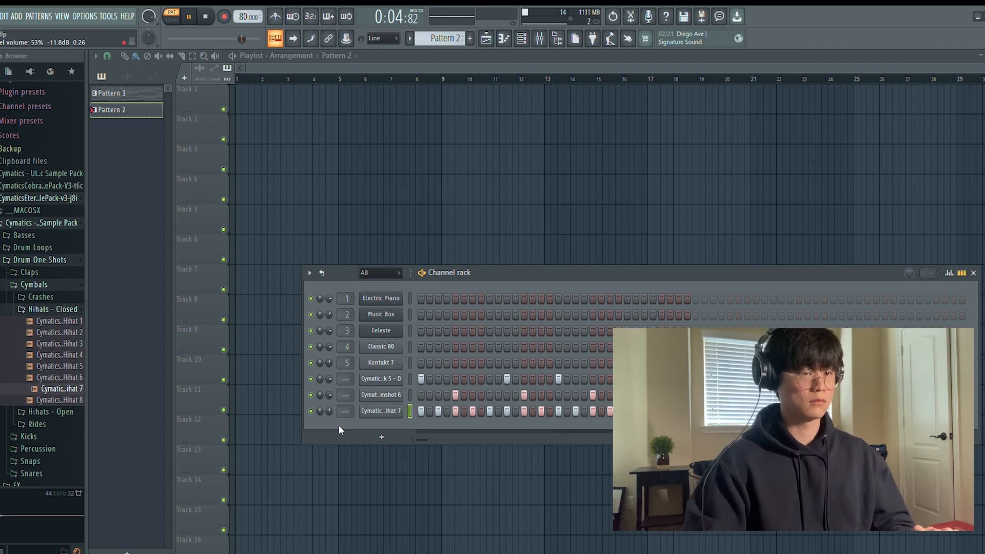
{"action": "key", "text": "space"}
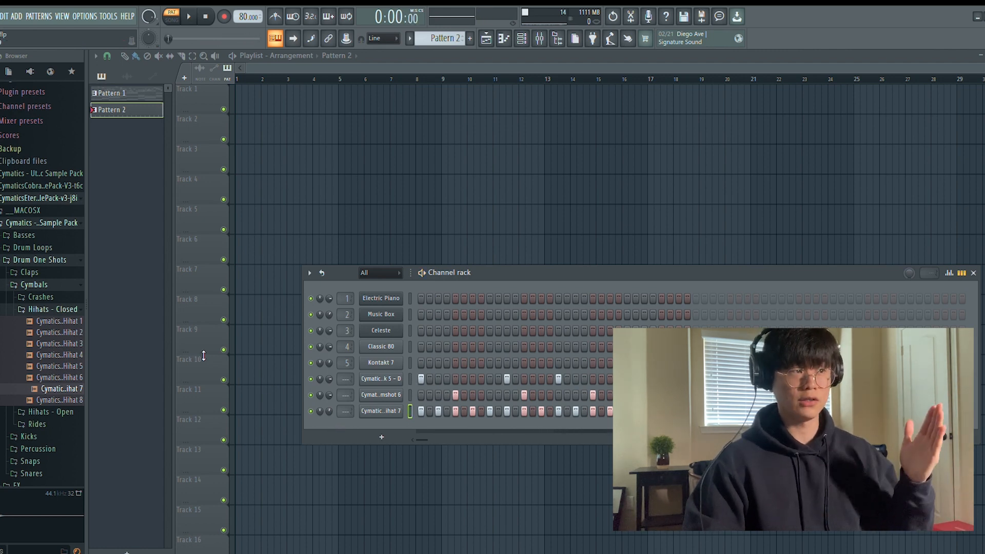
{"action": "left_click", "coordinate": [63, 198]}
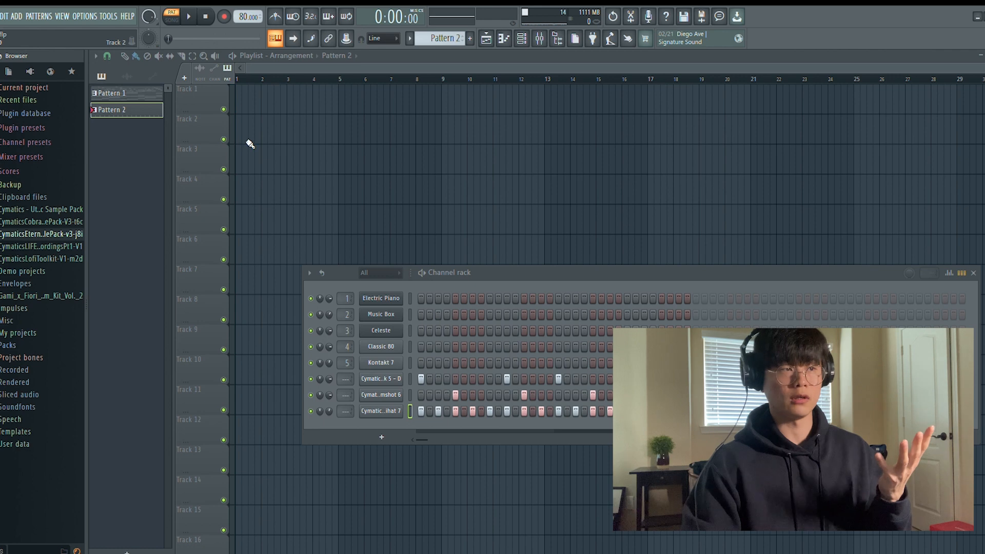
- Place Pattern 2 on Track 2 and Pattern 1 on Track 1 at bar 1 of the playlist, and switch playback to song mode
{"action": "left_click_drag", "start_coordinate": [252, 141], "coordinate": [222, 141]}
{"action": "left_click", "coordinate": [161, 94]}
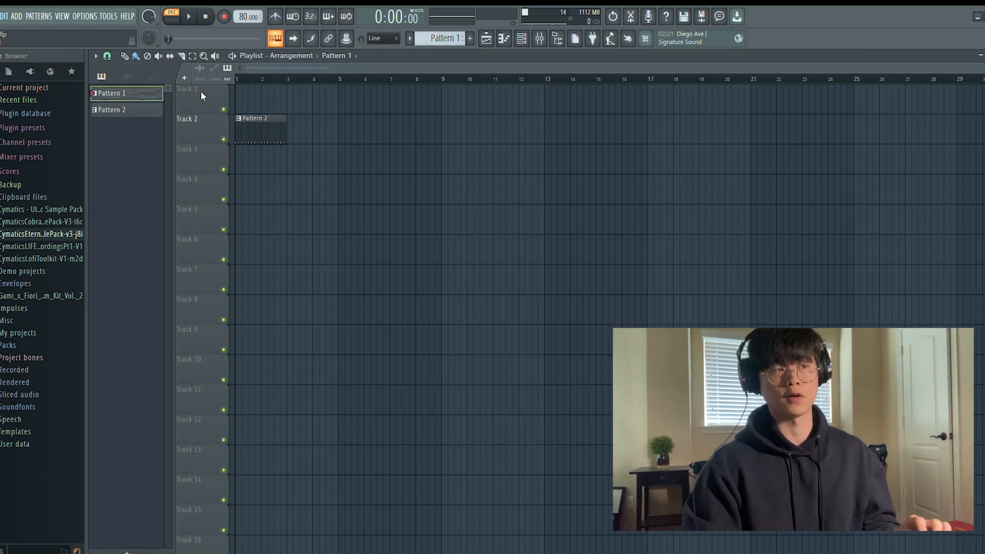
{"action": "left_click_drag", "start_coordinate": [258, 107], "coordinate": [229, 104]}
{"action": "left_click", "coordinate": [172, 19]}
- Add a second Pattern 2 clip at bar 3 of Track 2 while listening to the arrangement, and reopen the channel rack
{"action": "left_click", "coordinate": [283, 137]}
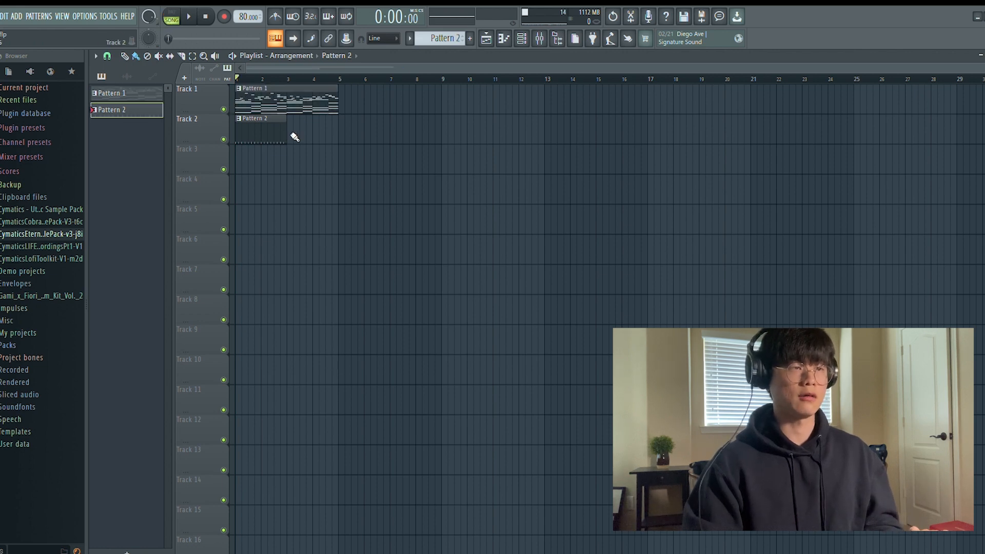
{"action": "key", "text": "space"}
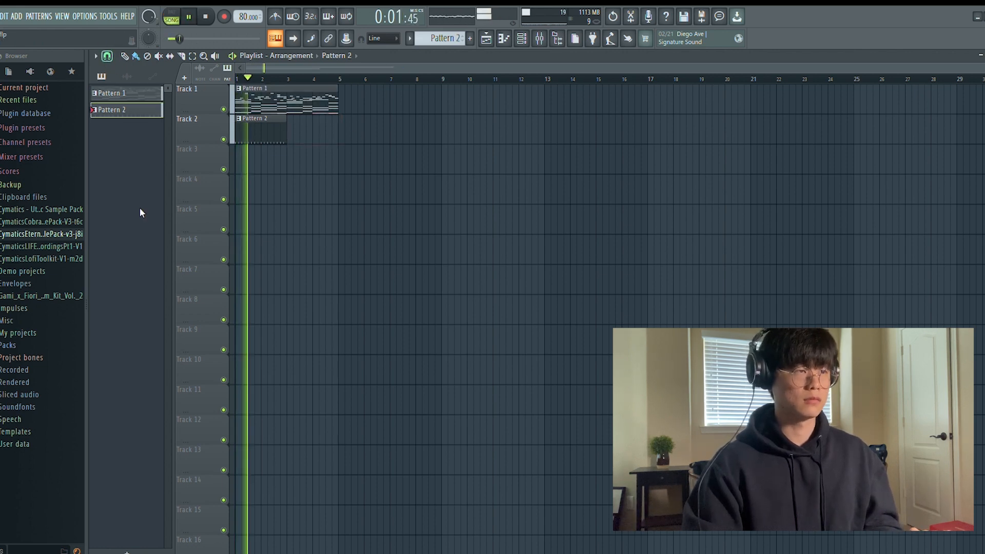
{"action": "left_click", "coordinate": [294, 140]}
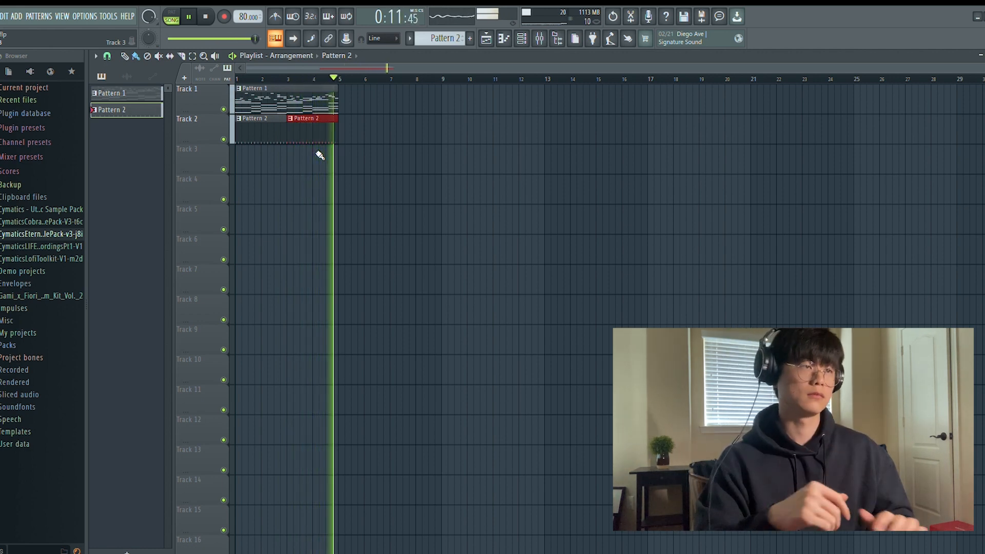
{"action": "key", "text": "space"}
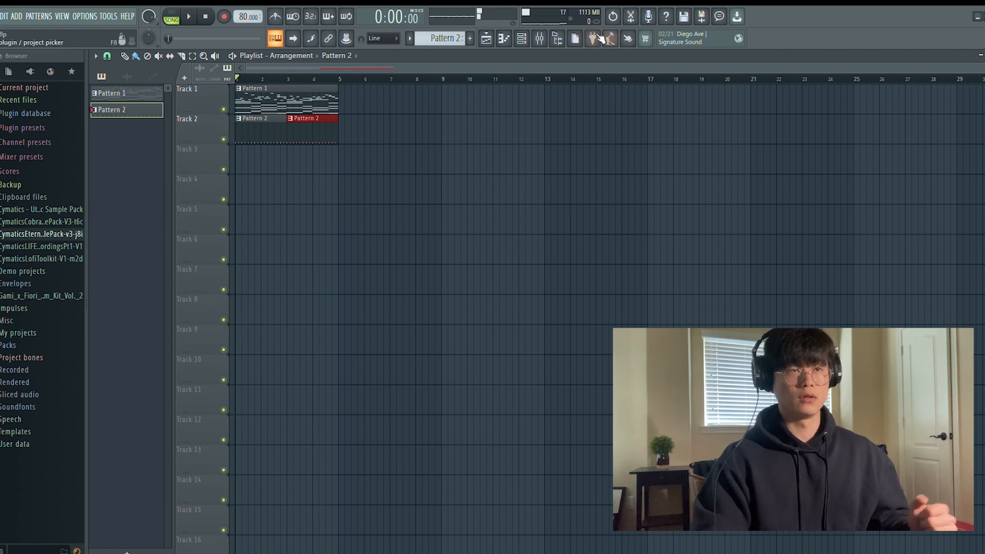
{"action": "left_click", "coordinate": [521, 38]}
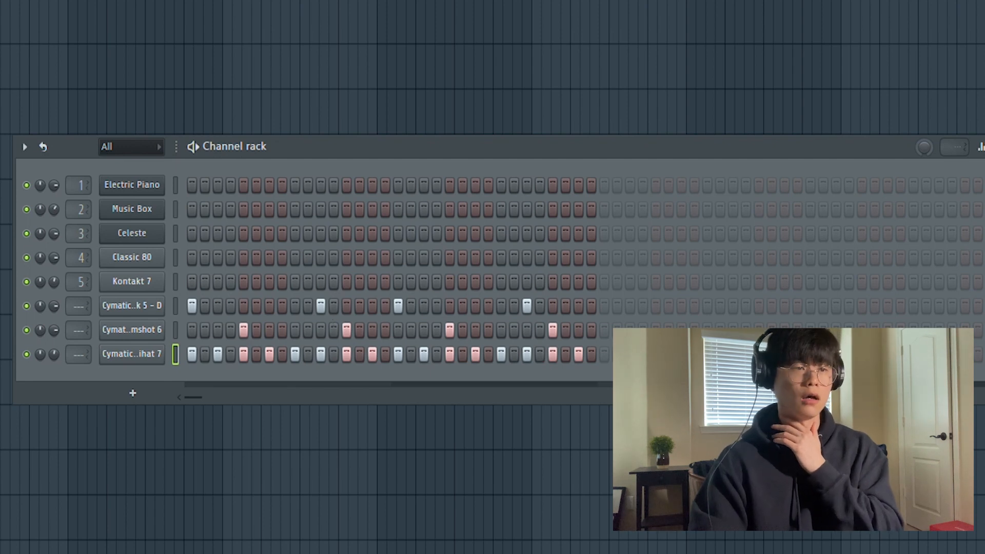
- Try extra kick hits on steps 3, 15 and 23 and an extra rimshot hit on step 32 during playback
{"action": "left_click", "coordinate": [218, 306]}
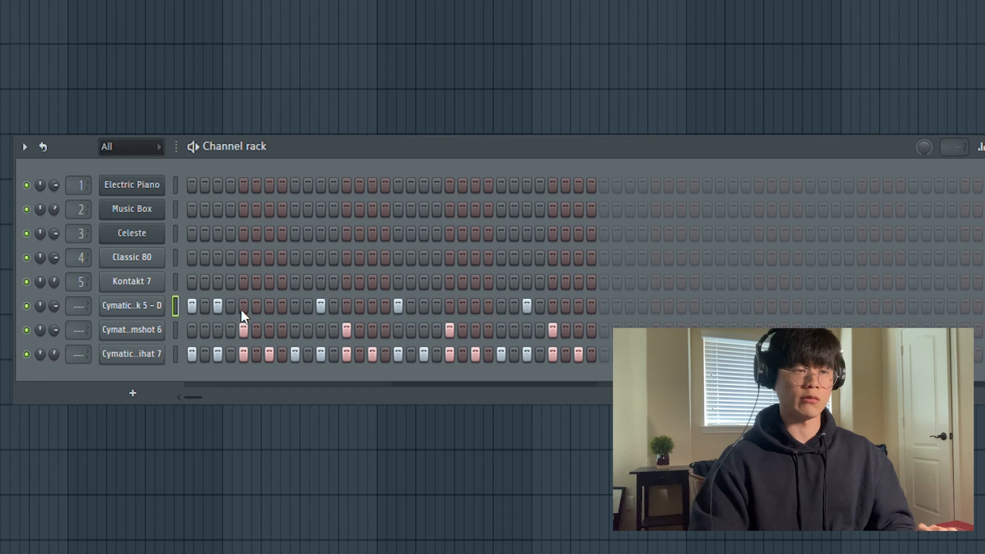
{"action": "key", "text": "space"}
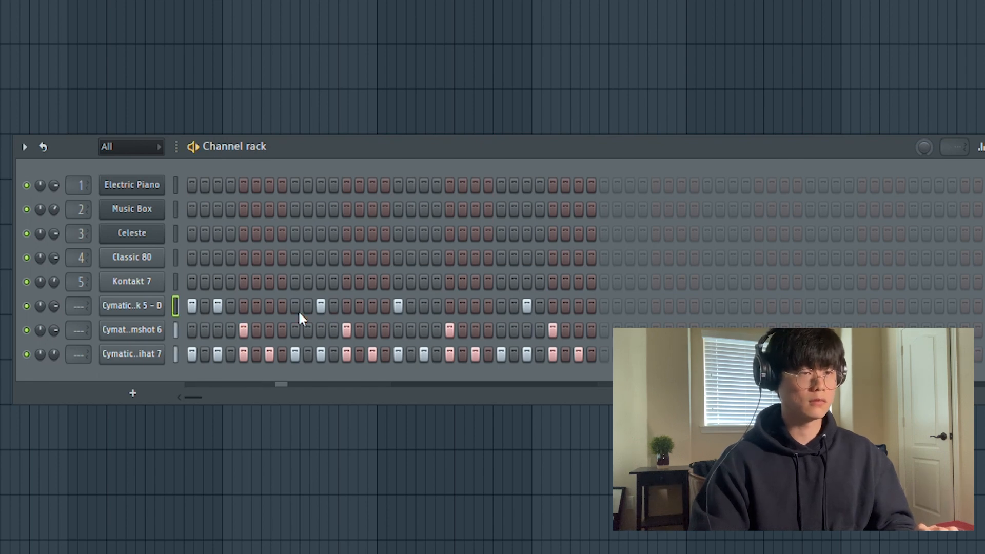
{"action": "left_click", "coordinate": [372, 306]}
{"action": "left_click", "coordinate": [476, 306]}
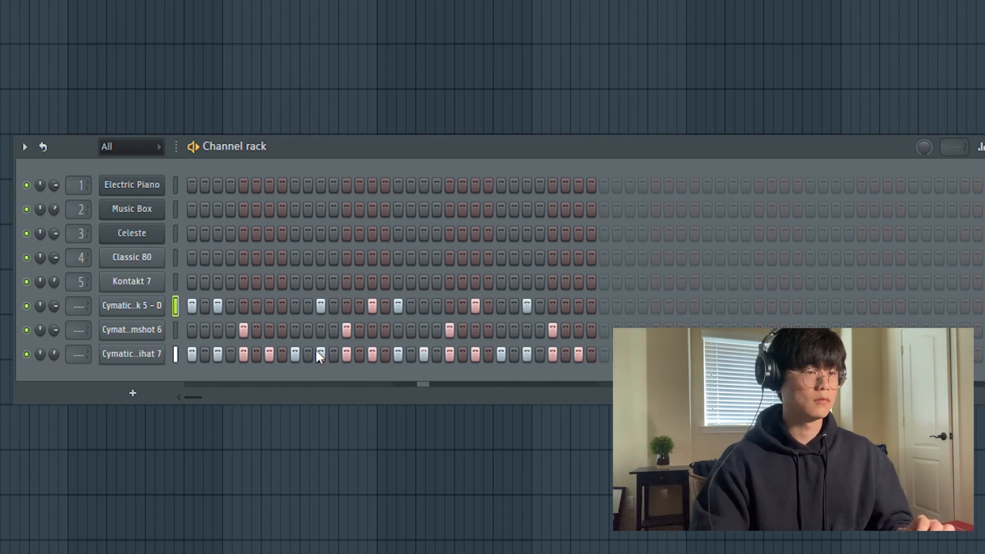
{"action": "left_click", "coordinate": [590, 329]}
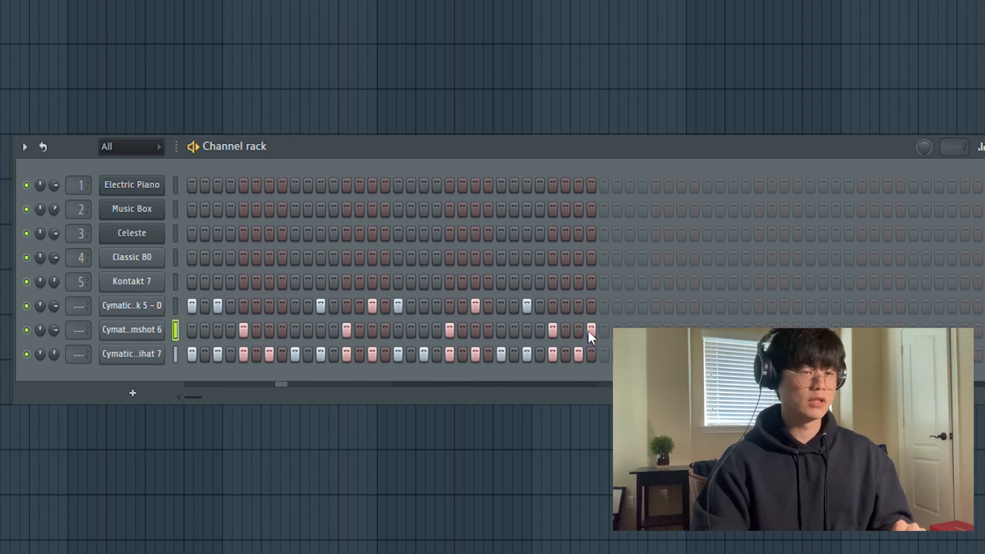
{"action": "left_click", "coordinate": [589, 330]}
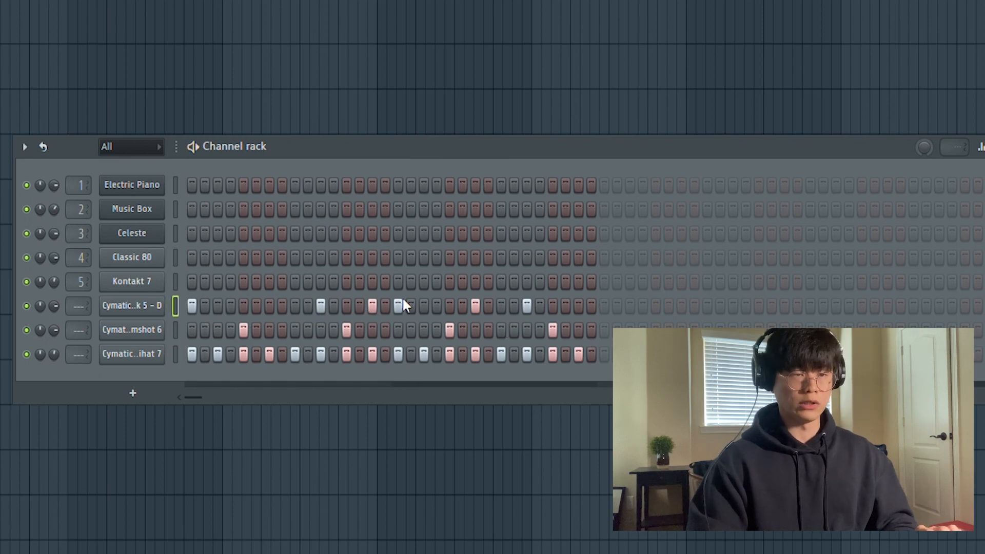
{"action": "left_click", "coordinate": [346, 330]}
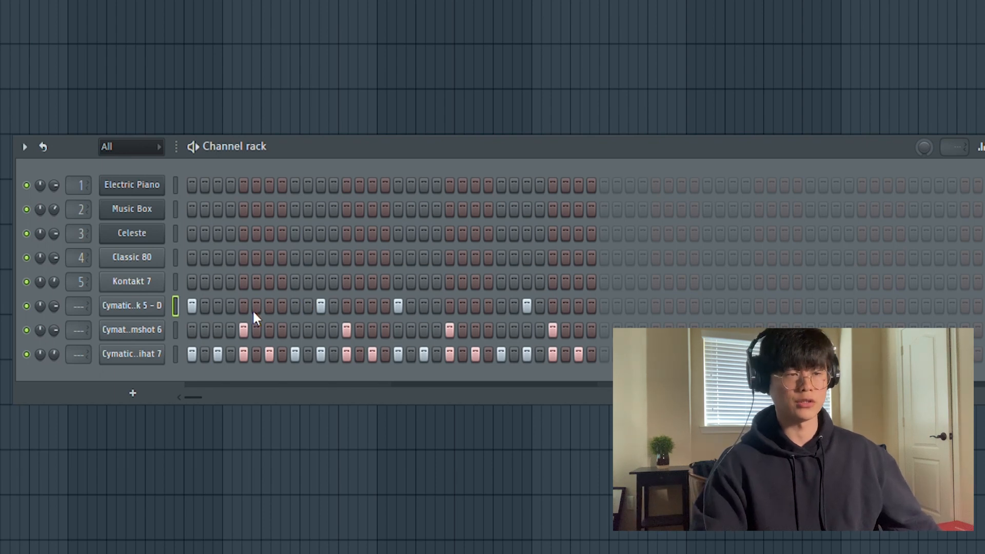
- Try a busier kick variation with extra hits on steps 4, 20, 26 and 32 during playback
{"action": "left_click", "coordinate": [230, 306]}
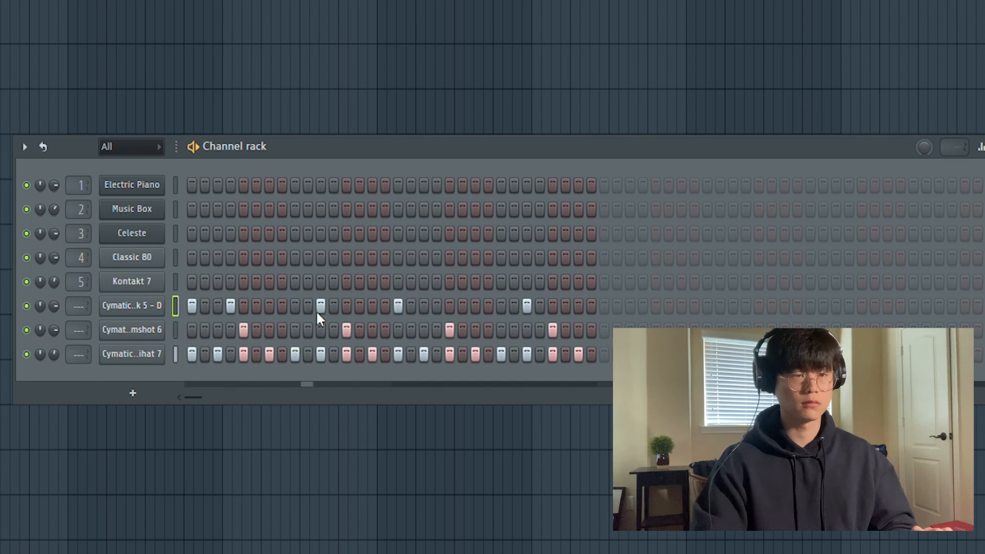
{"action": "left_click", "coordinate": [436, 306]}
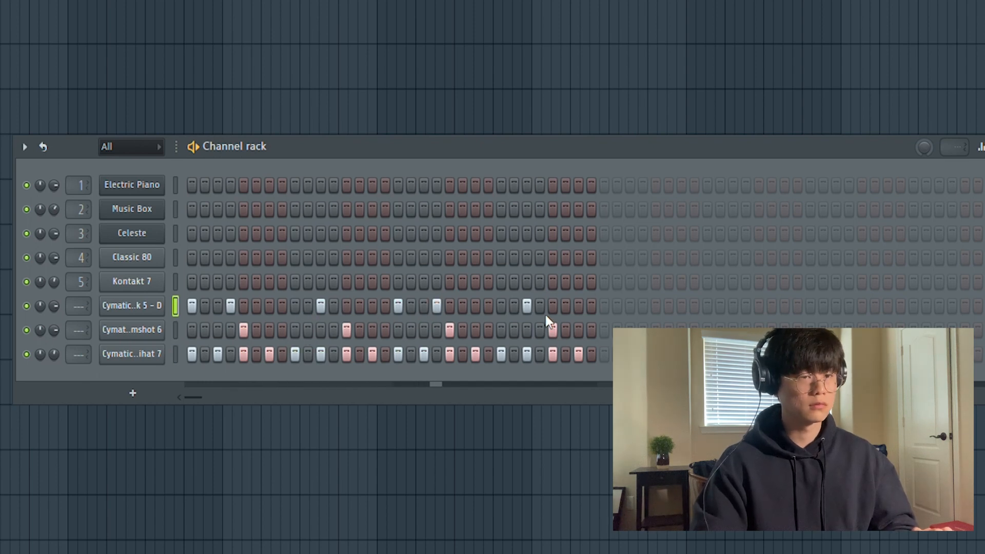
{"action": "left_click", "coordinate": [514, 306]}
{"action": "left_click", "coordinate": [590, 306]}
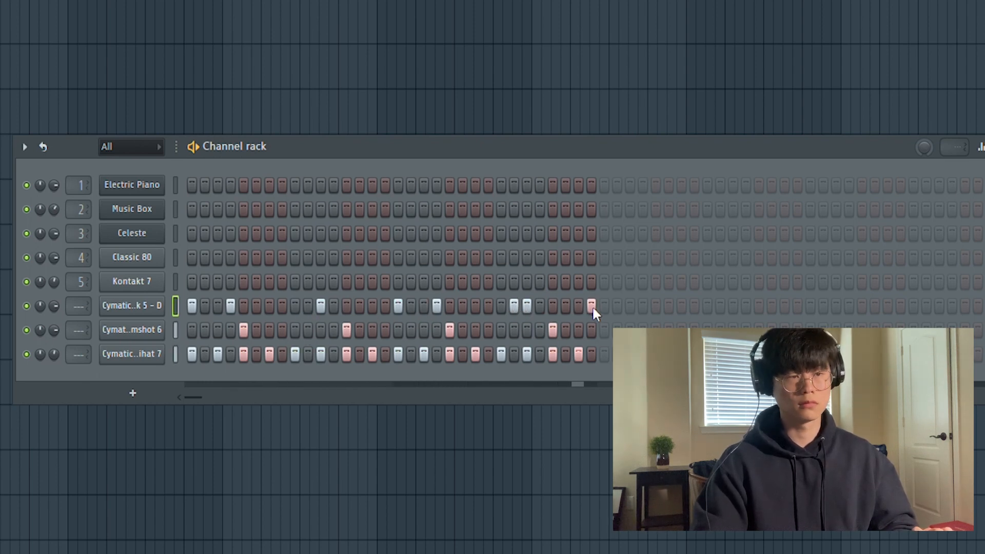
{"action": "left_click", "coordinate": [591, 308]}
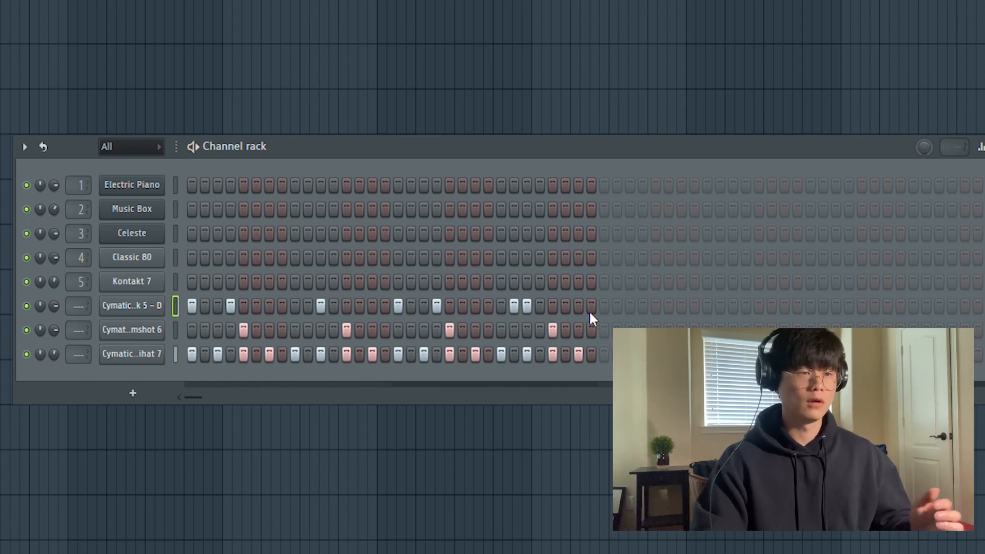
{"action": "left_click", "coordinate": [230, 306]}
{"action": "left_click", "coordinate": [437, 306]}
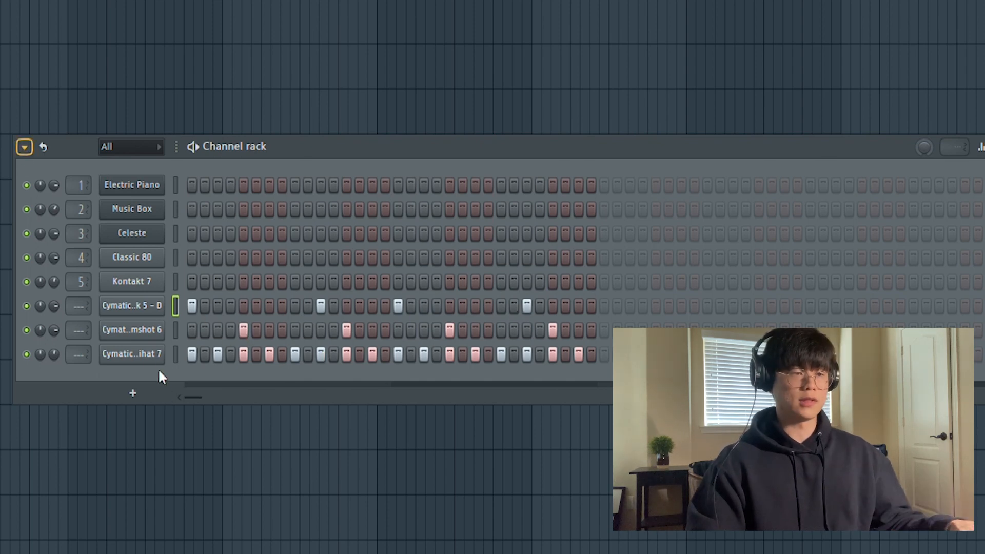
- Route the kick, rimshot and closed hi-hat channels to mixer tracks 6, 7 and 8, and hide the channel rack
{"action": "key", "text": "ctrl+l"}
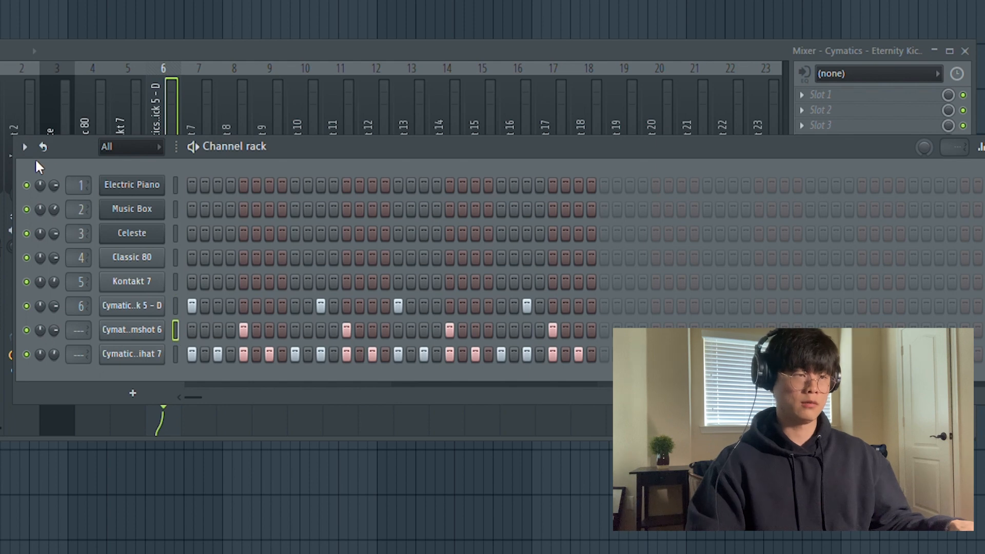
{"action": "key", "text": "ctrl+l"}
{"action": "key", "text": "Down"}
{"action": "key", "text": "ctrl+l"}
{"action": "key", "text": "F6"}
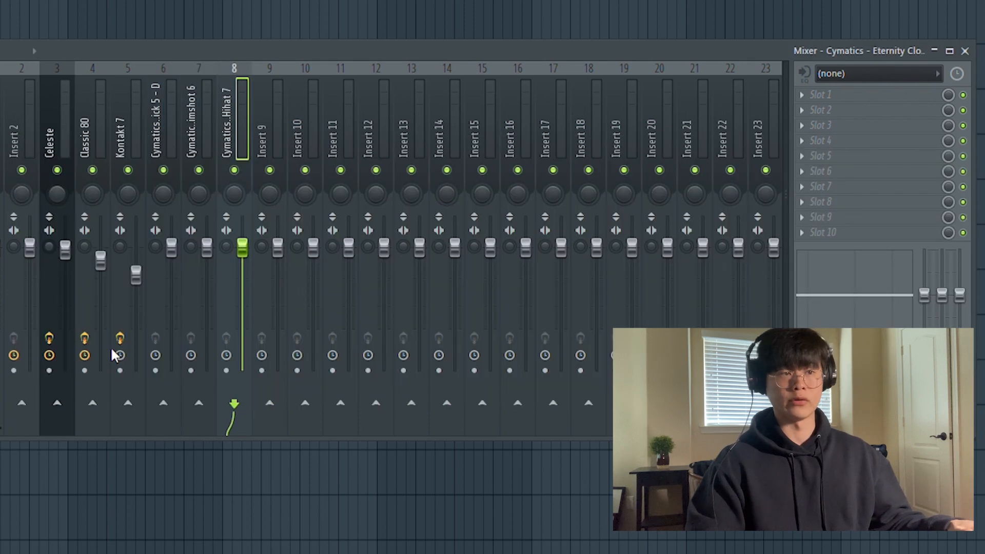
- Mute the kick and hi-hat mixer tracks, then try Fruity Love Philter on the hi-hat track and remove it again
{"action": "left_click", "coordinate": [163, 170]}
{"action": "left_click", "coordinate": [233, 170]}
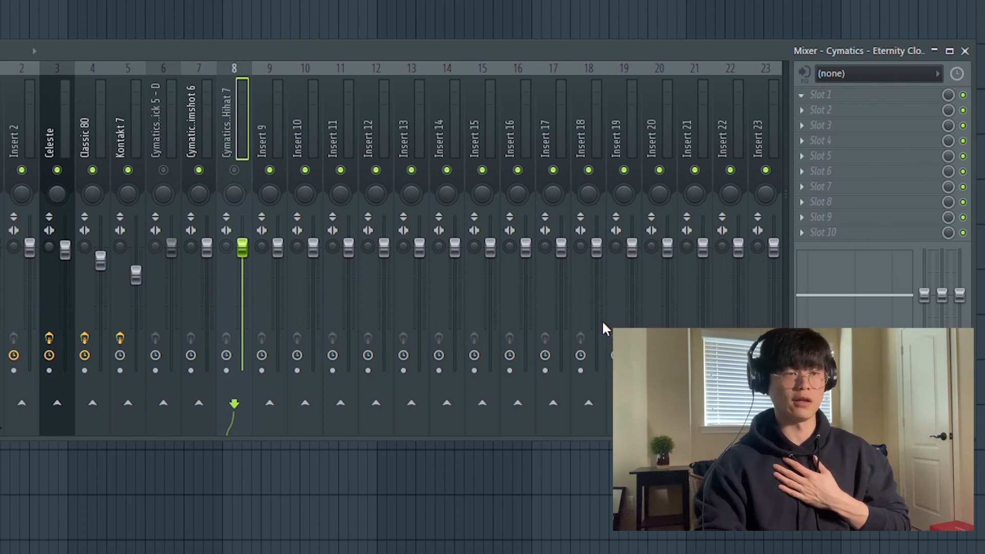
{"action": "key", "text": "Escape"}
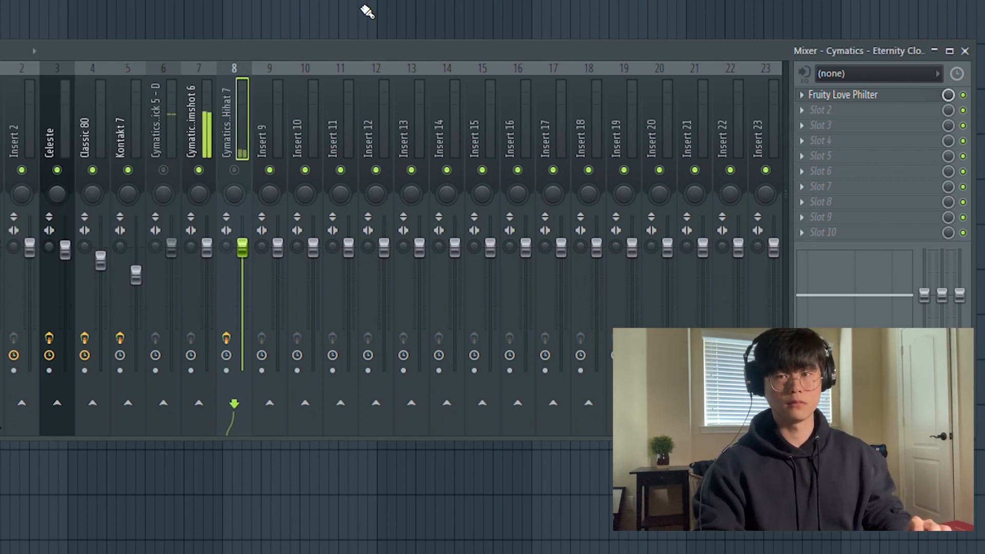
{"action": "left_click", "coordinate": [862, 95]}
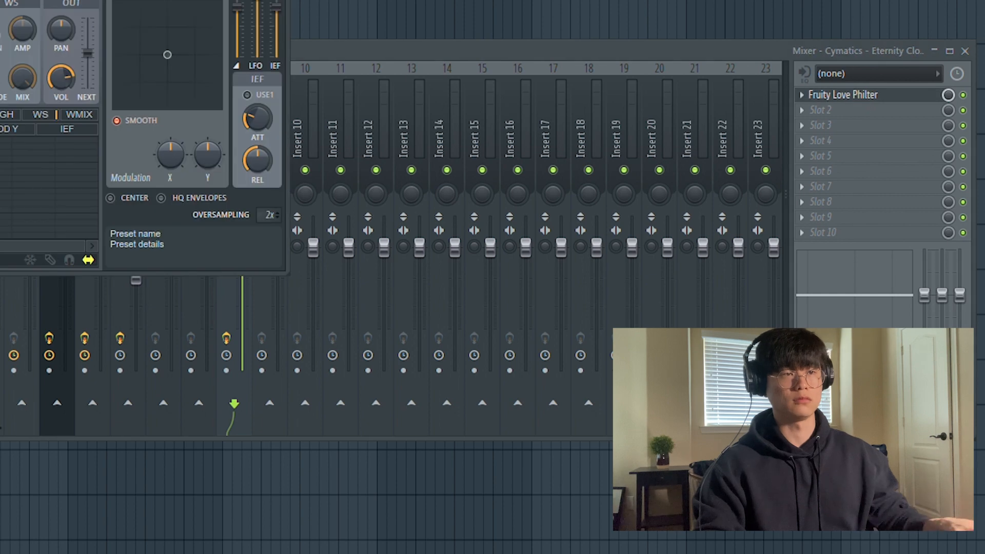
{"action": "key", "text": "Escape"}
{"action": "left_click", "coordinate": [801, 95]}
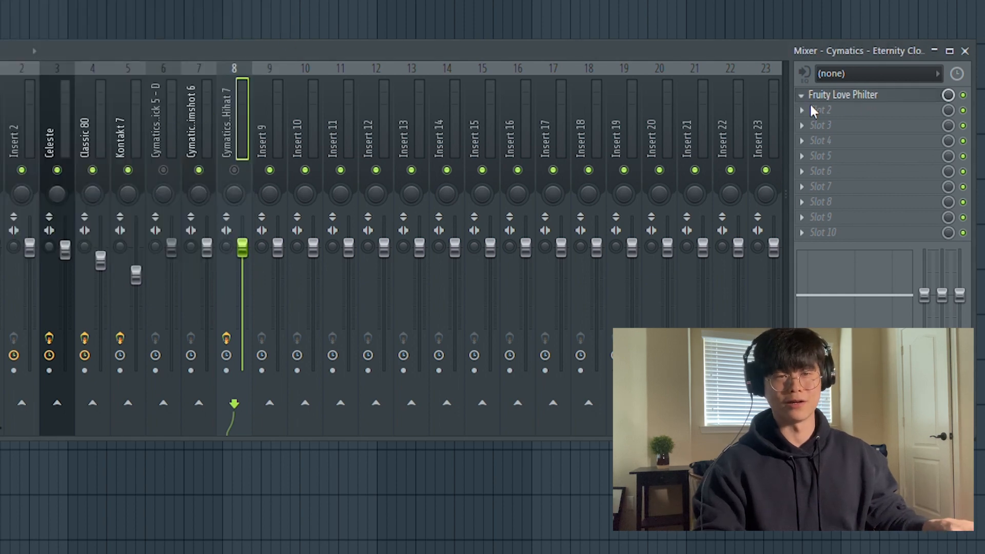
- Add Fruity Love Philter to slot 1 of the rimshot's mixer track 7
{"action": "left_click", "coordinate": [198, 123]}
{"action": "left_click", "coordinate": [612, 317]}
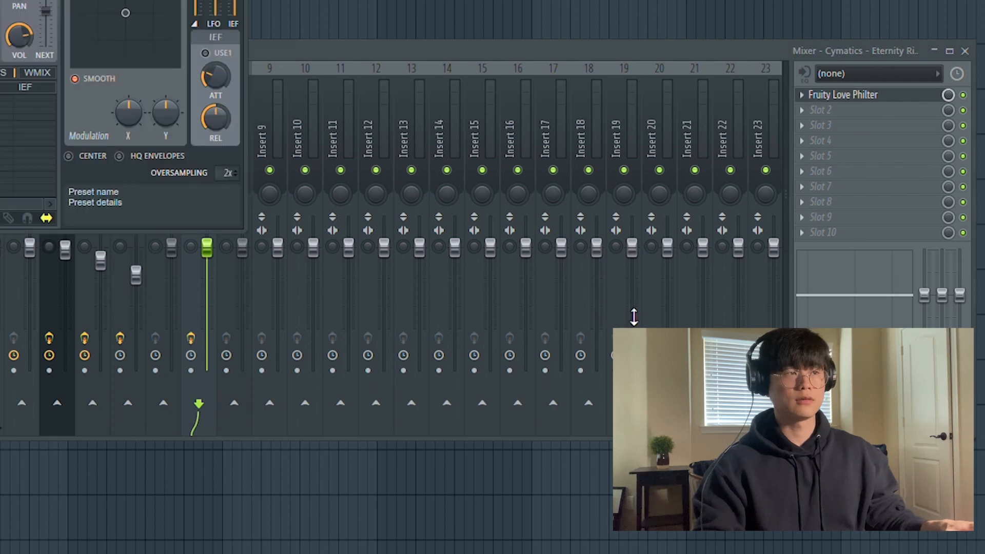
{"action": "key", "text": "Escape"}
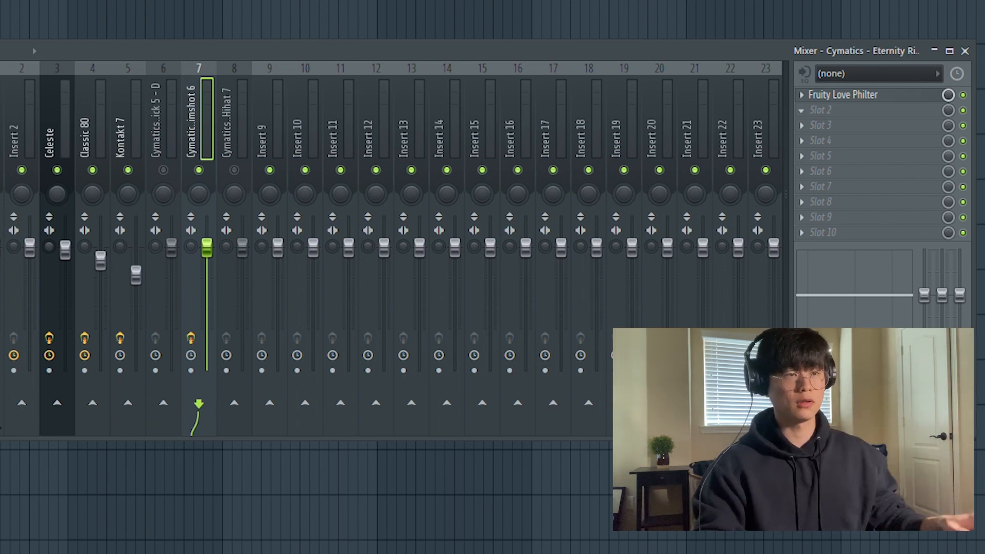
- Add Fruity Reeverb 2 to slot 2 of the rimshot track and lower its mix level during playback
{"action": "left_click", "coordinate": [276, 7]}
{"action": "key", "text": "space"}
{"action": "left_click", "coordinate": [281, 19]}
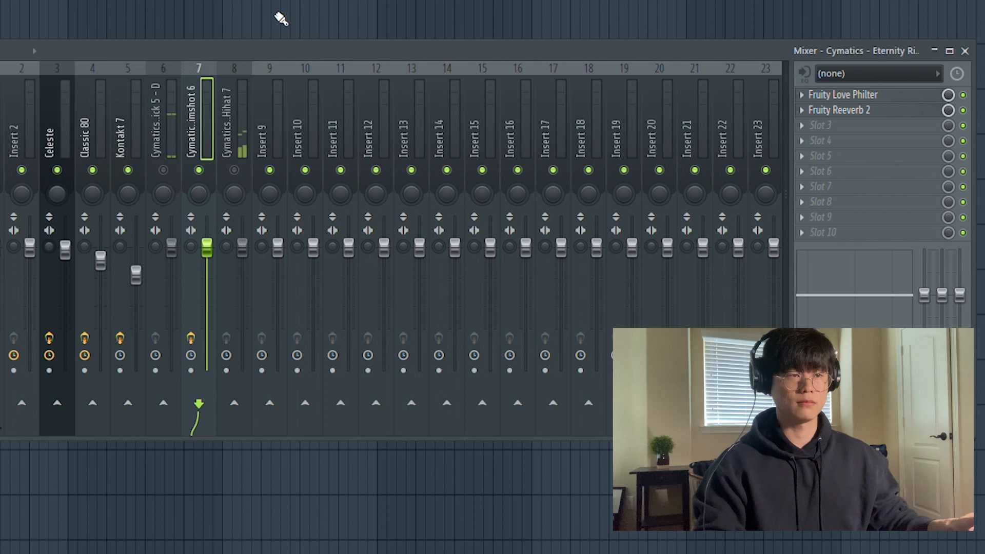
{"action": "left_click_drag", "start_coordinate": [948, 112], "coordinate": [947, 134]}
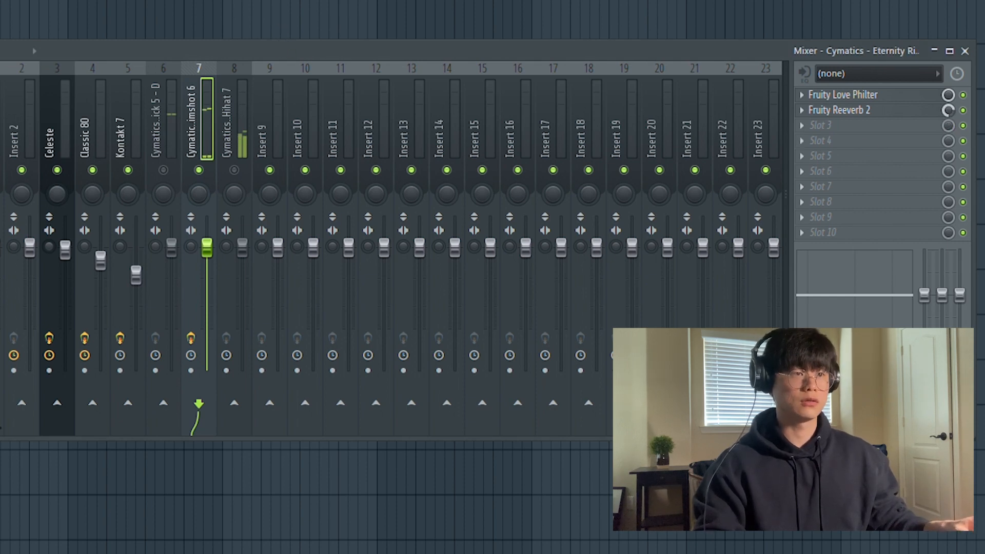
- Unmute the kick and hi-hat mixer tracks, lower the rimshot track's fader and hide the mixer
{"action": "left_click", "coordinate": [163, 169]}
{"action": "left_click", "coordinate": [234, 170]}
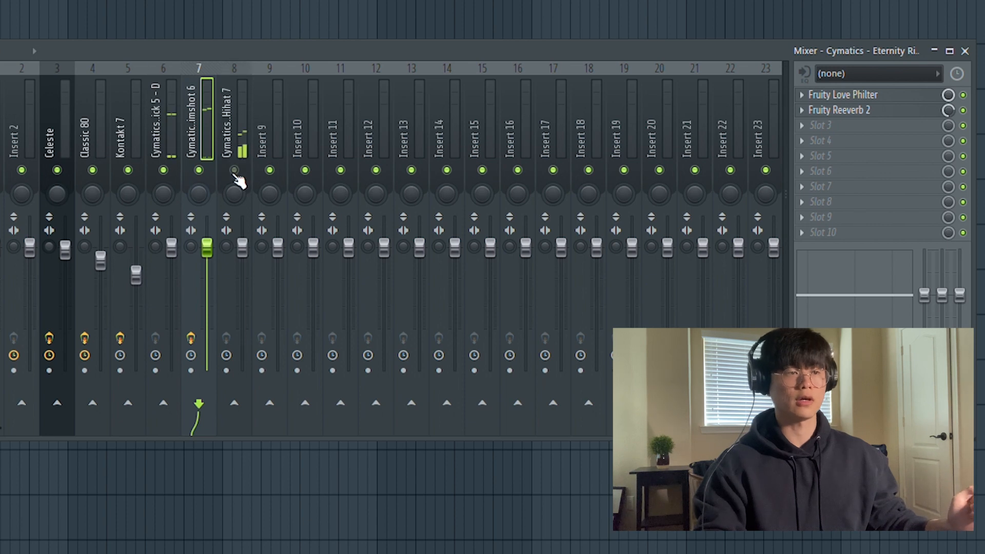
{"action": "left_click_drag", "start_coordinate": [208, 273], "coordinate": [207, 294]}
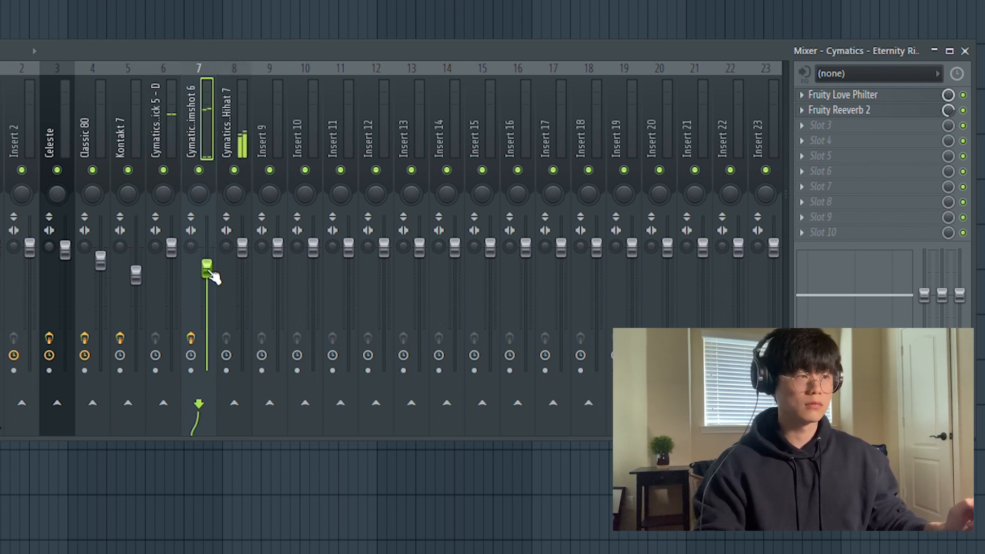
{"action": "key", "text": "F9"}
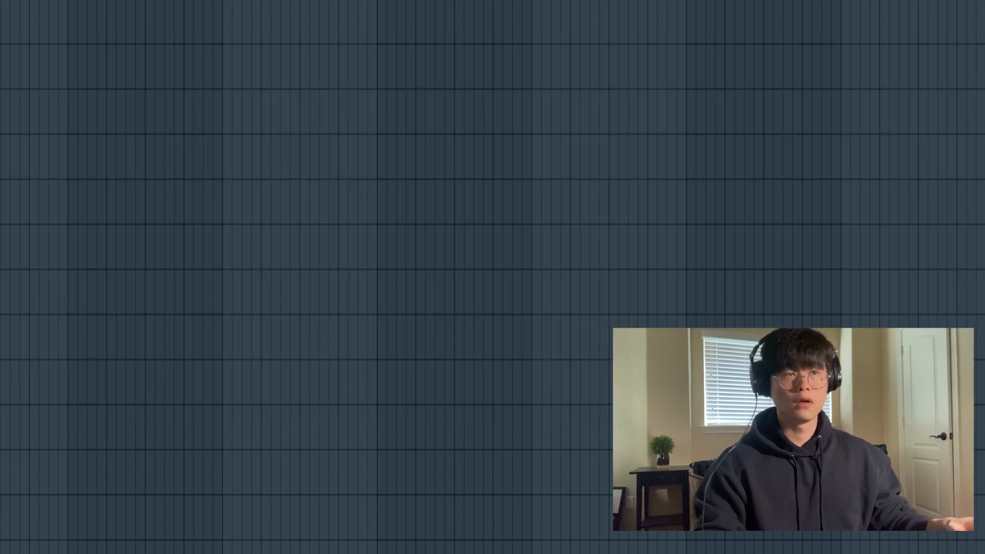
- Replace the rimshot sample on channel 7 with Cymatics Eternity Clap 9 and listen to it in the arrangement
{"action": "key", "text": "F6"}
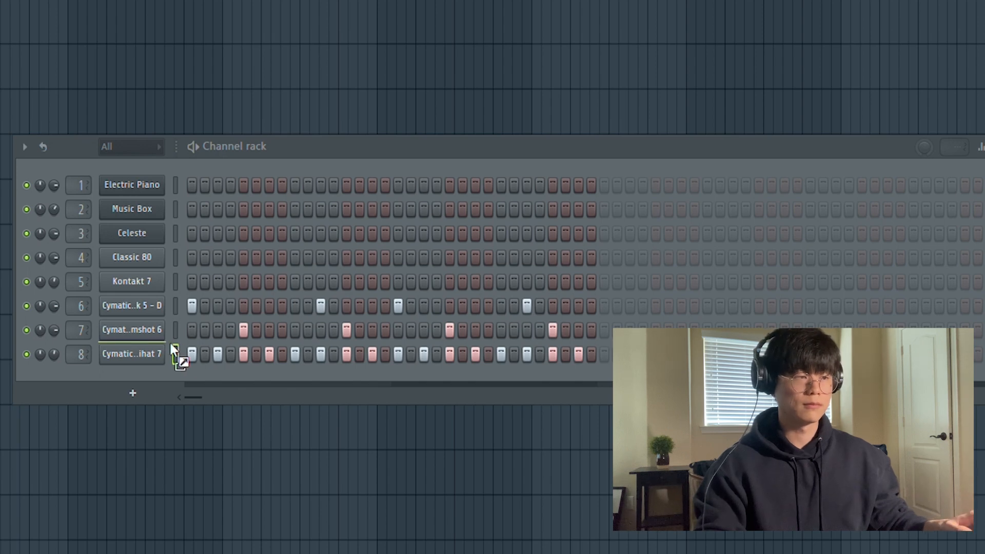
{"action": "left_click_drag", "start_coordinate": [145, 345], "coordinate": [139, 322]}
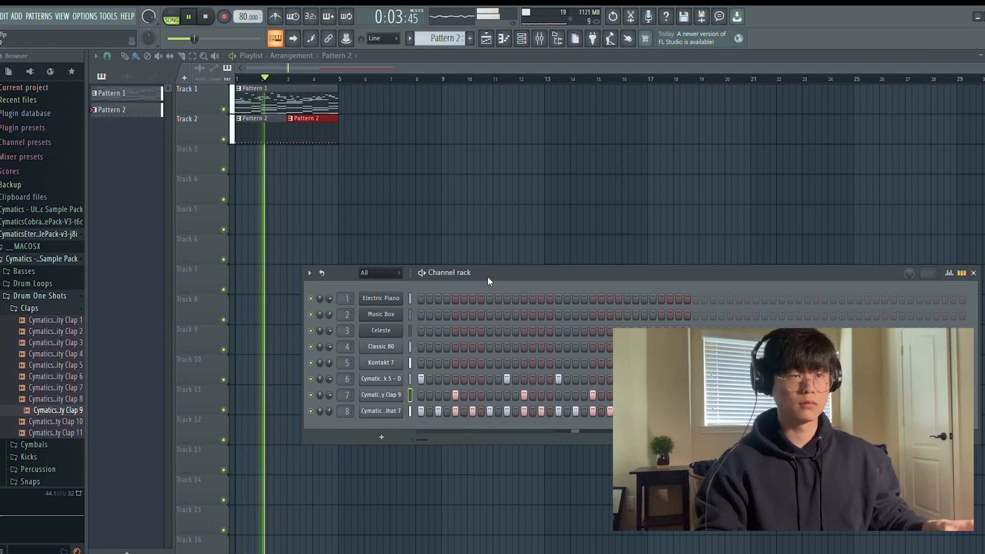
{"action": "key", "text": "F9"}
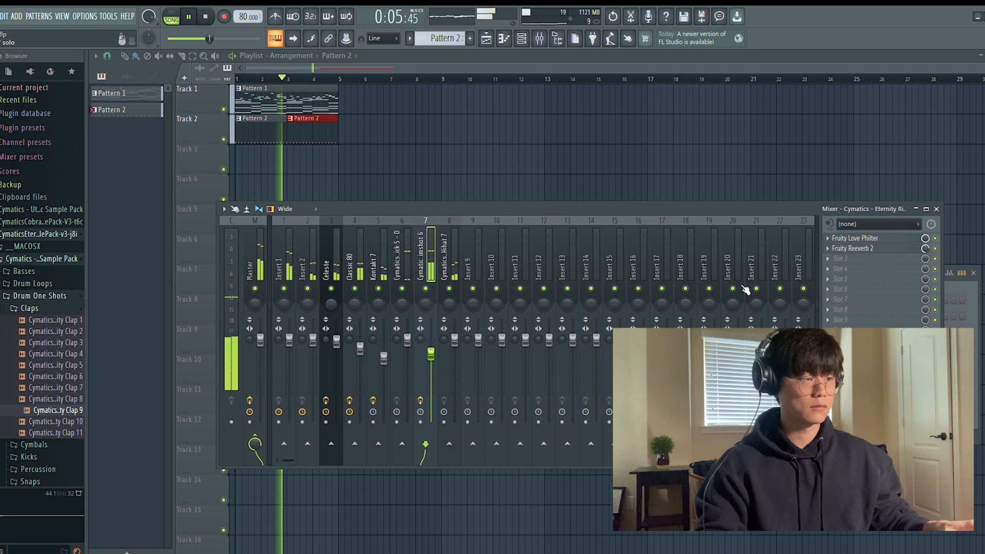
{"action": "key", "text": "F9"}
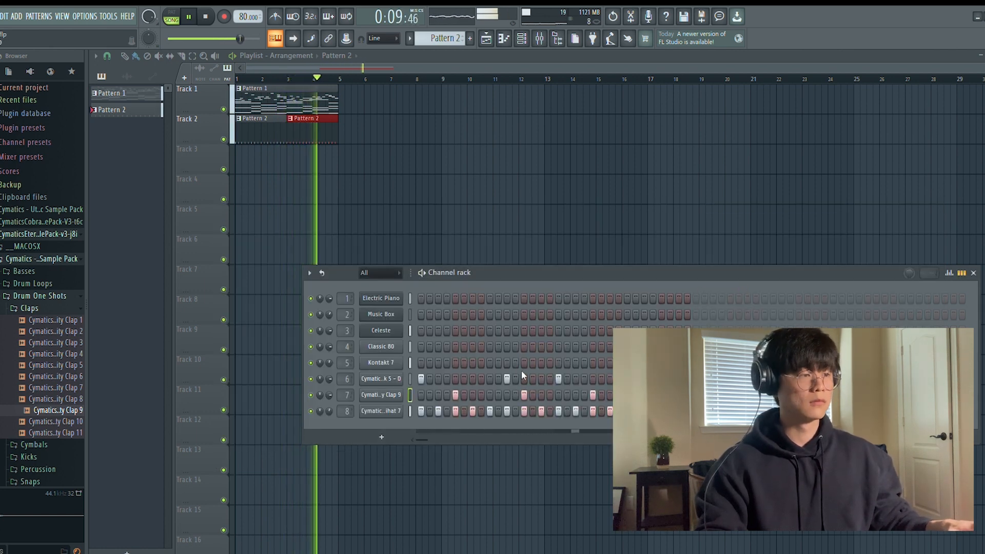
{"action": "key", "text": "space"}
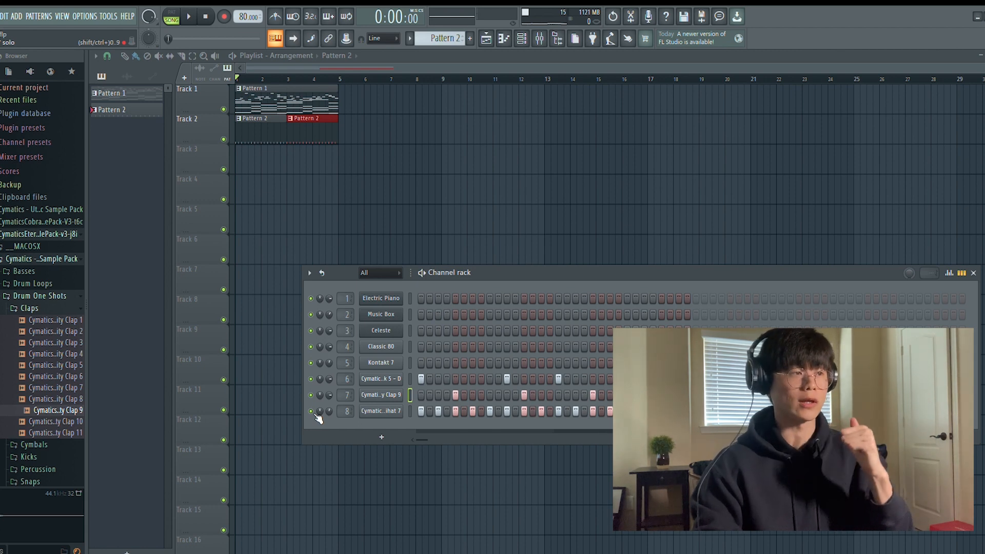
- Mute the closed hi-hat channel, and add Percussion 11 from the drum one-shots as a new channel with hits on every second step
{"action": "left_click", "coordinate": [60, 314]}
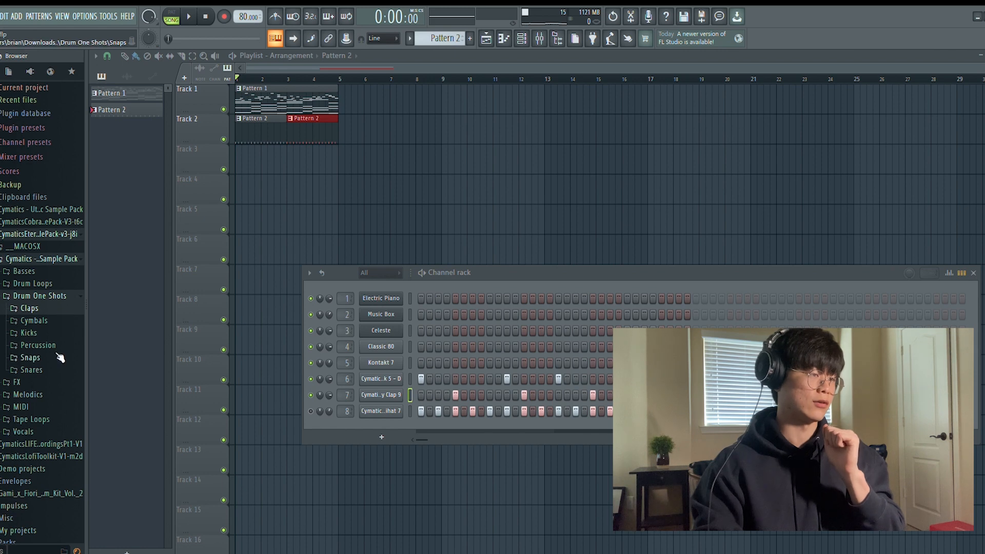
{"action": "left_click", "coordinate": [41, 345]}
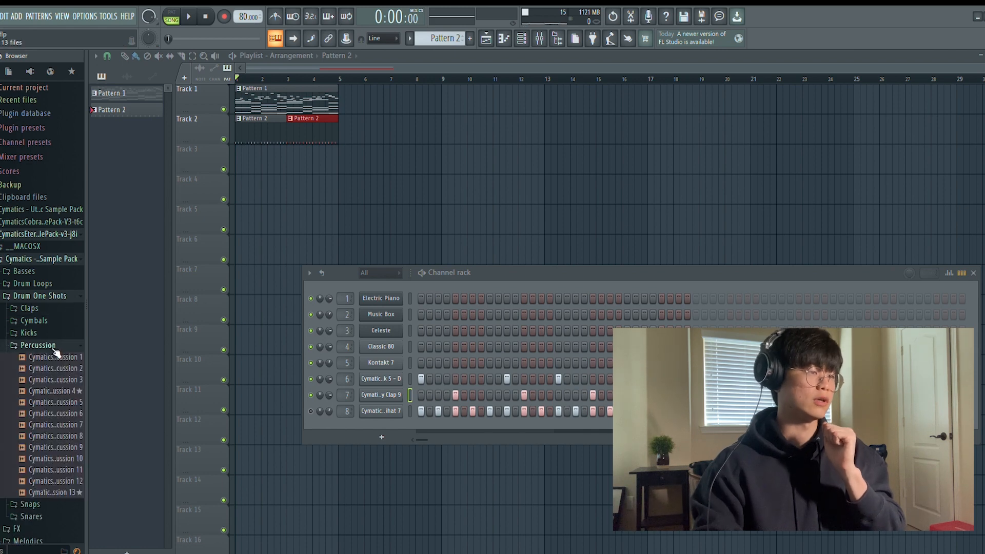
{"action": "left_click", "coordinate": [77, 395]}
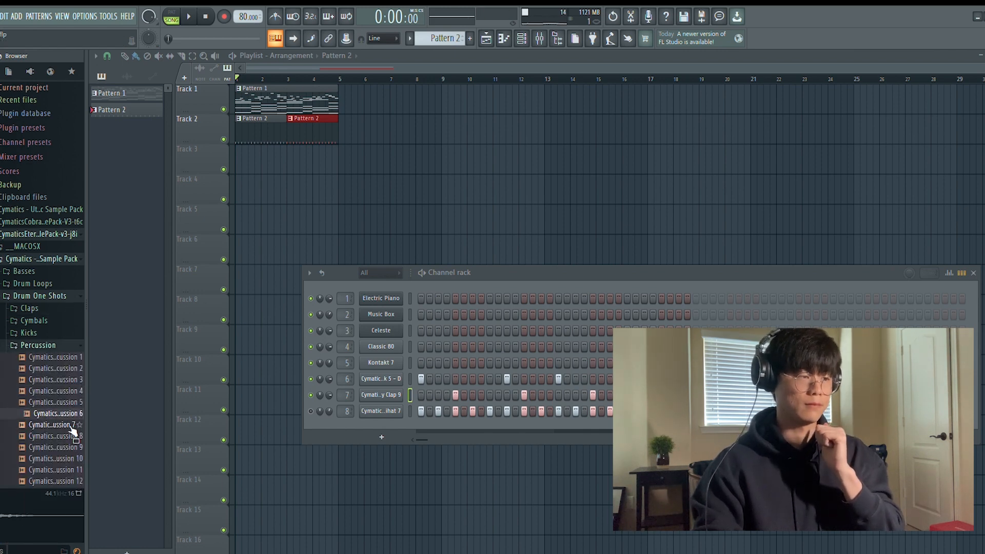
{"action": "left_click", "coordinate": [72, 470]}
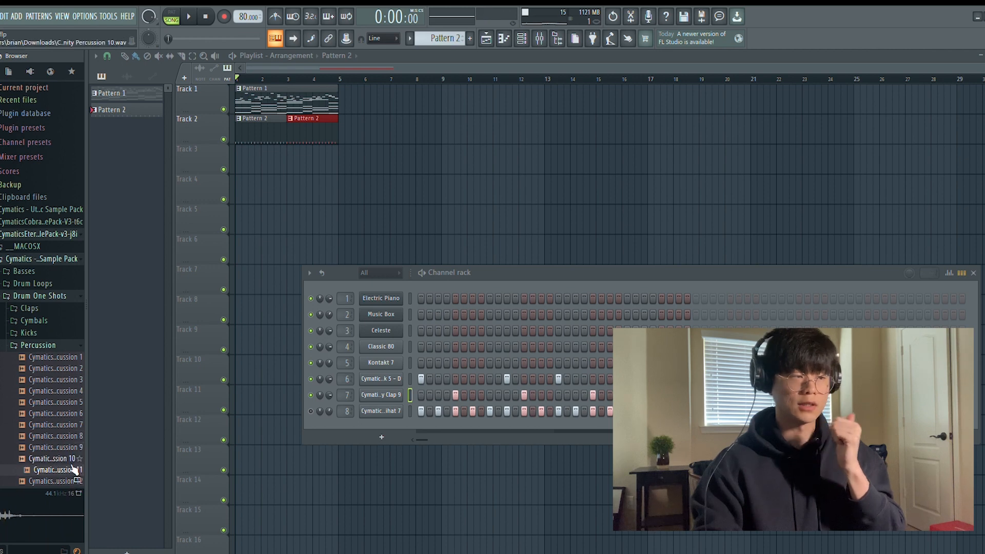
{"action": "scroll", "coordinate": [61, 407], "scroll_direction": "down", "scroll_amount": 3}
{"action": "left_click_drag", "start_coordinate": [334, 439], "coordinate": [378, 425]}
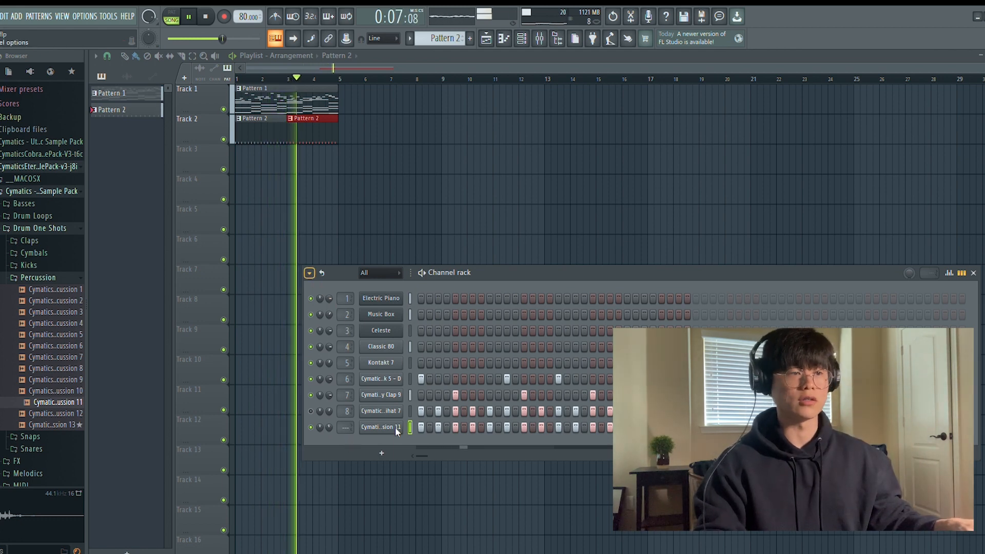
- Route Percussion 11 to mixer track 9 with Fruity delay bank in slot 1 and Fruity parametric EQ 2 in slot 2
{"action": "key", "text": "F9"}
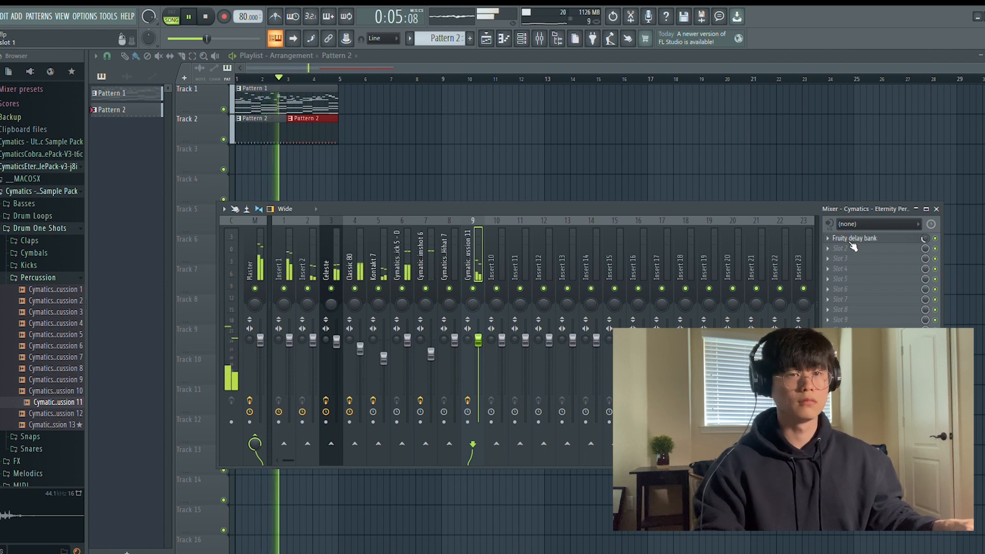
{"action": "left_click", "coordinate": [838, 251]}
- Cut the low shelf, boost band 6 and lower the high shelf to about -4.7 dB, and set the percussion track's fader to about -6.4 dB
{"action": "left_click_drag", "start_coordinate": [213, 266], "coordinate": [347, 301]}
{"action": "left_click_drag", "start_coordinate": [362, 265], "coordinate": [400, 285]}
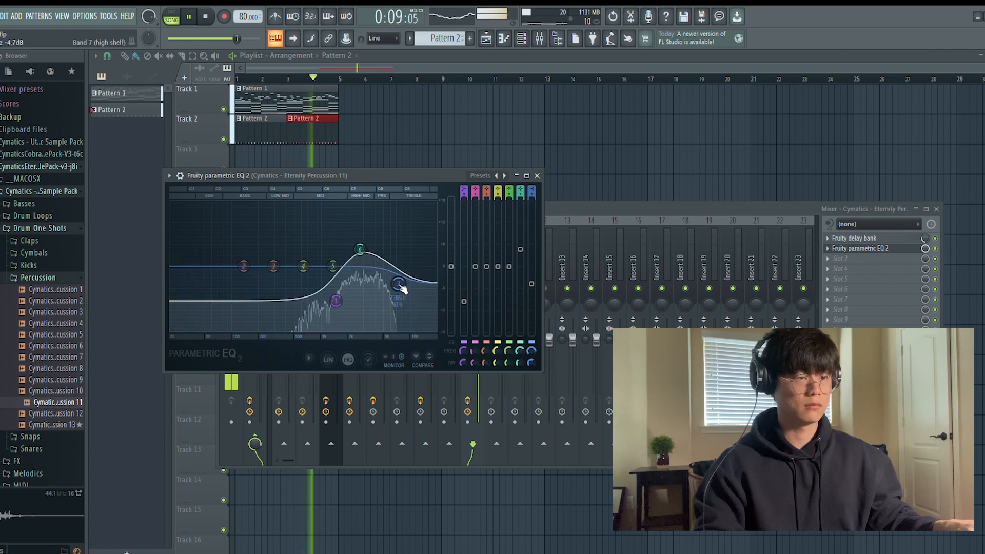
{"action": "key", "text": "Escape"}
{"action": "left_click_drag", "start_coordinate": [478, 339], "coordinate": [478, 362]}
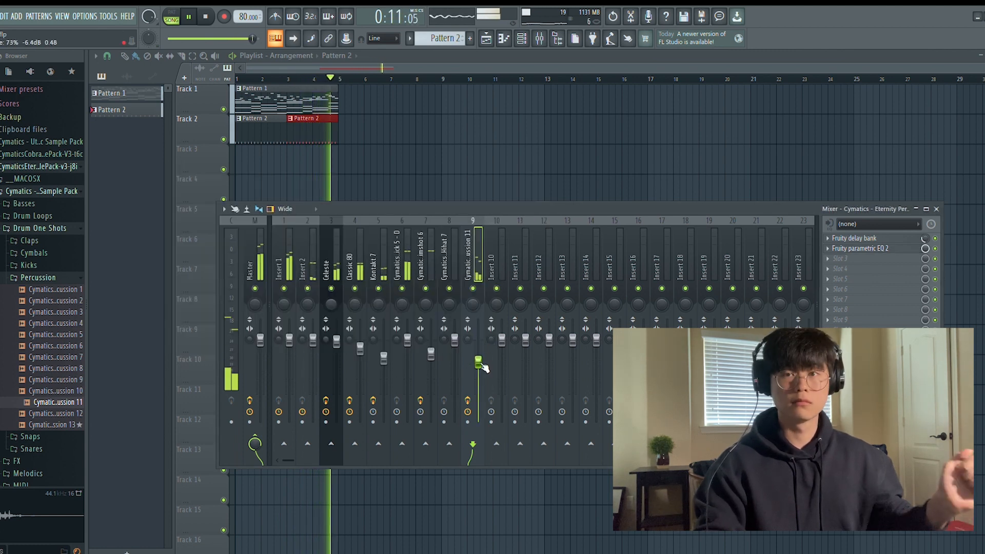